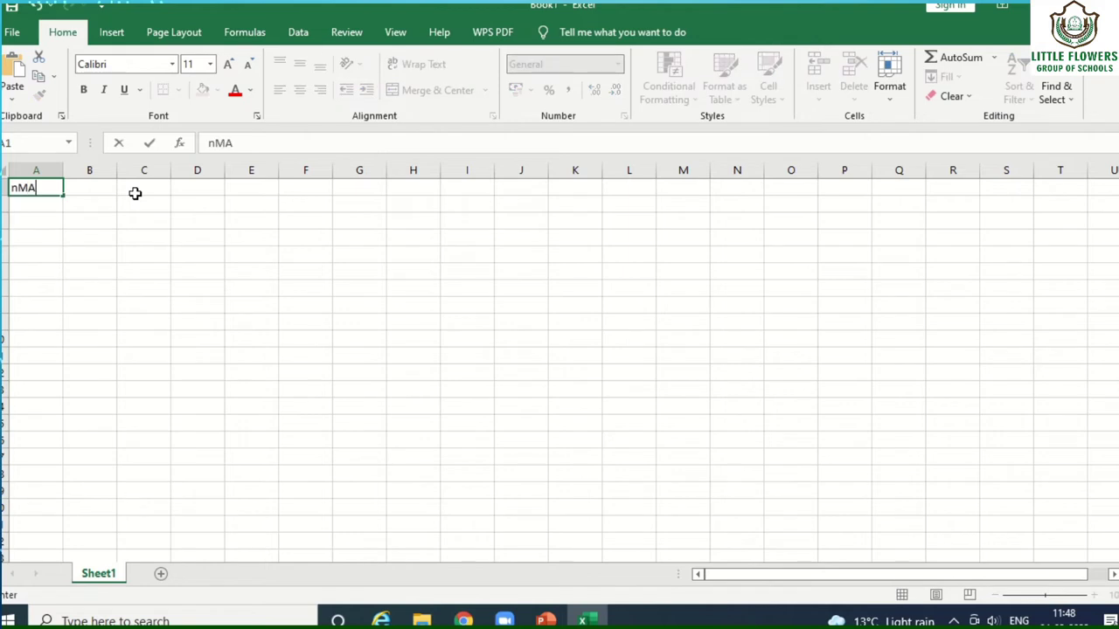
Step: Enter the column headings NAME, ENGLISH, MATHS and SCIENCE in cells A1 to D1
key(BackSpace)
text(NAME)
key(Tab)
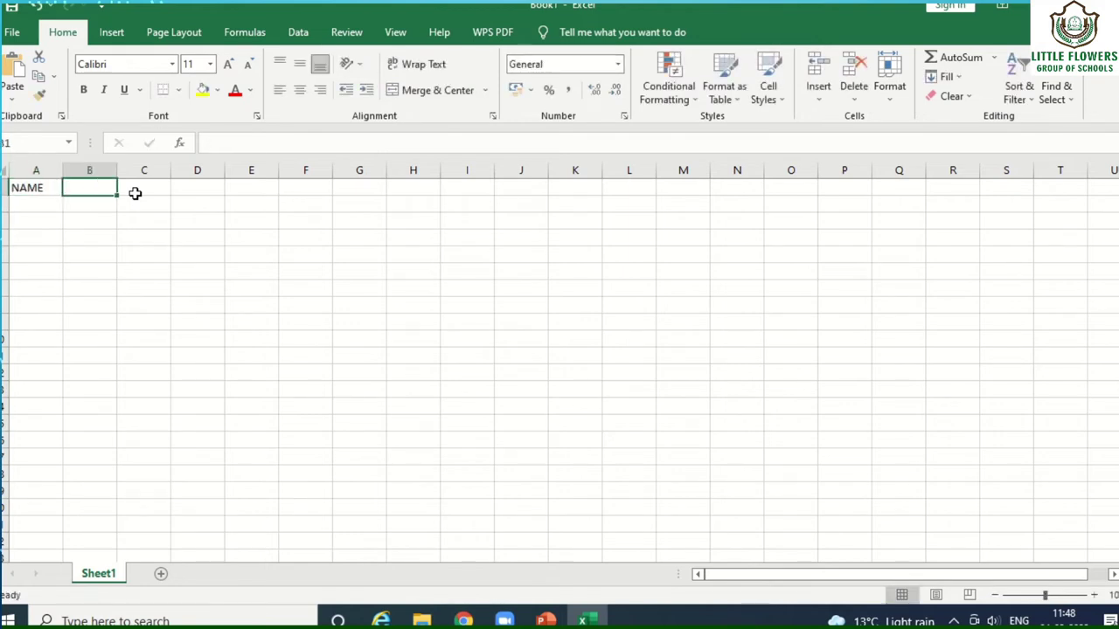
text(ENGLISH)
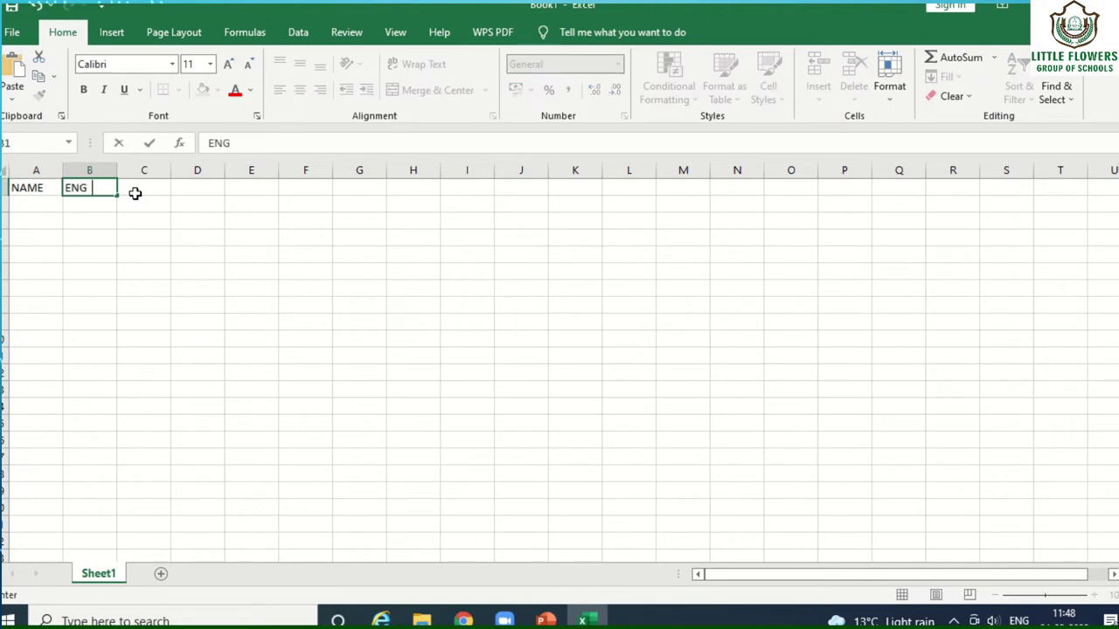
key(Tab)
text(MATHS)
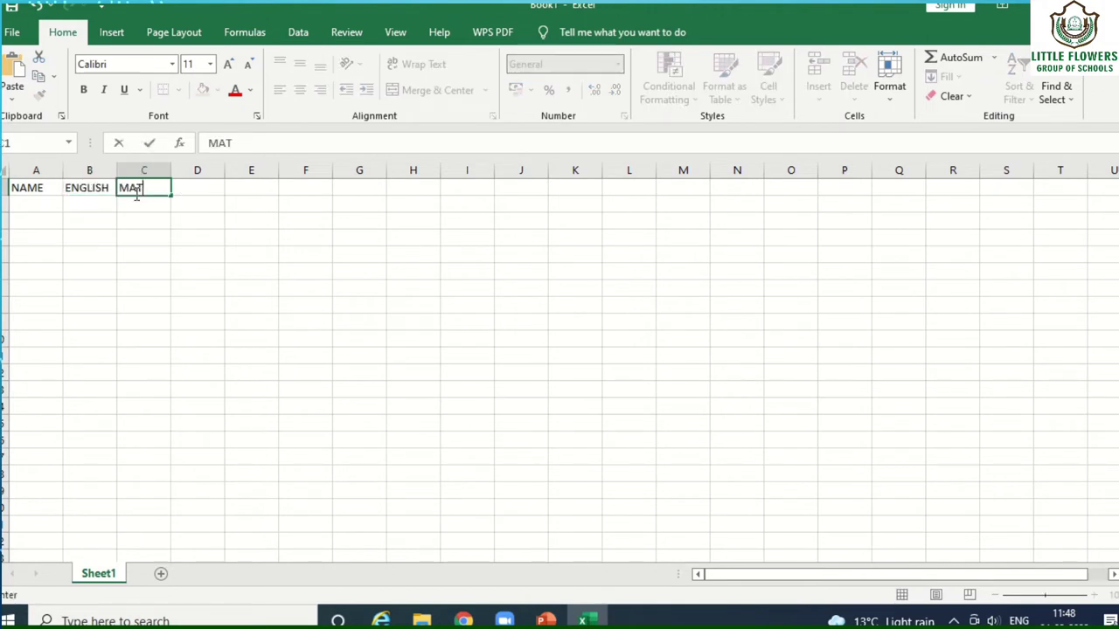
key(Tab)
key(Down)
key(Up)
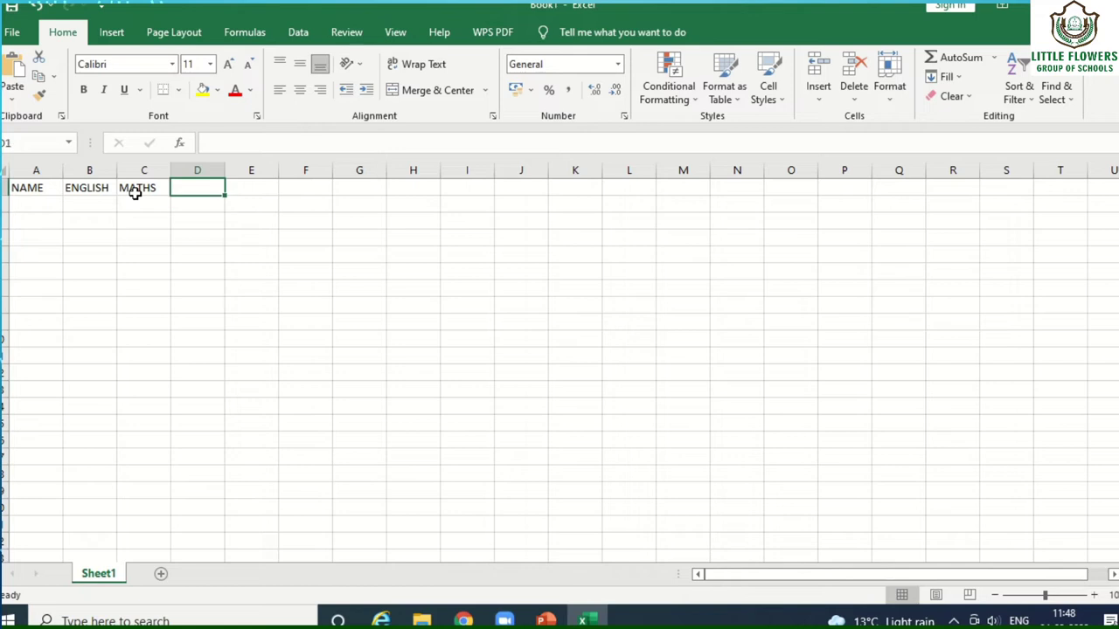
text(SCIENCE)
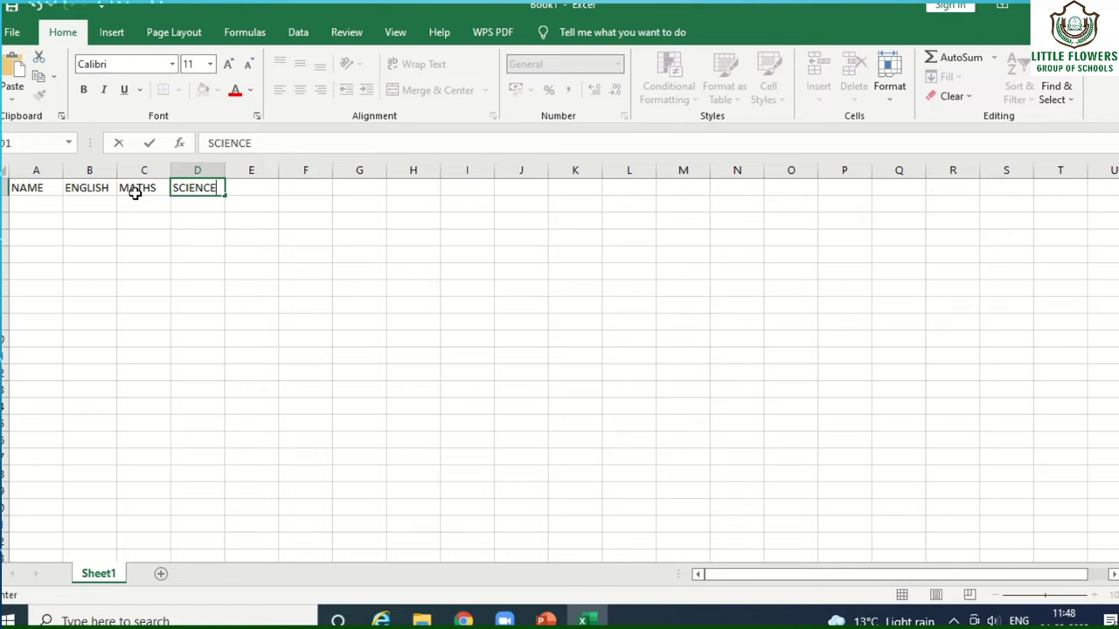
Step: Fill the NAME column with the five students' first names in cells A2 to A6
click(48, 210)
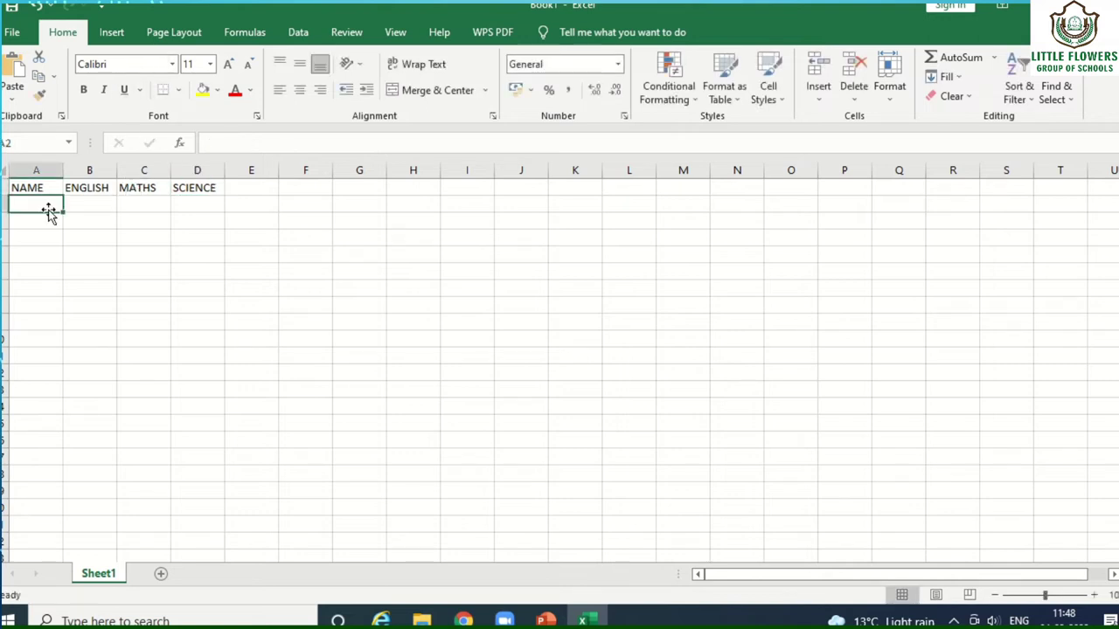
text(ARJUN)
key(Return)
text(VANSHIKA)
key(Return)
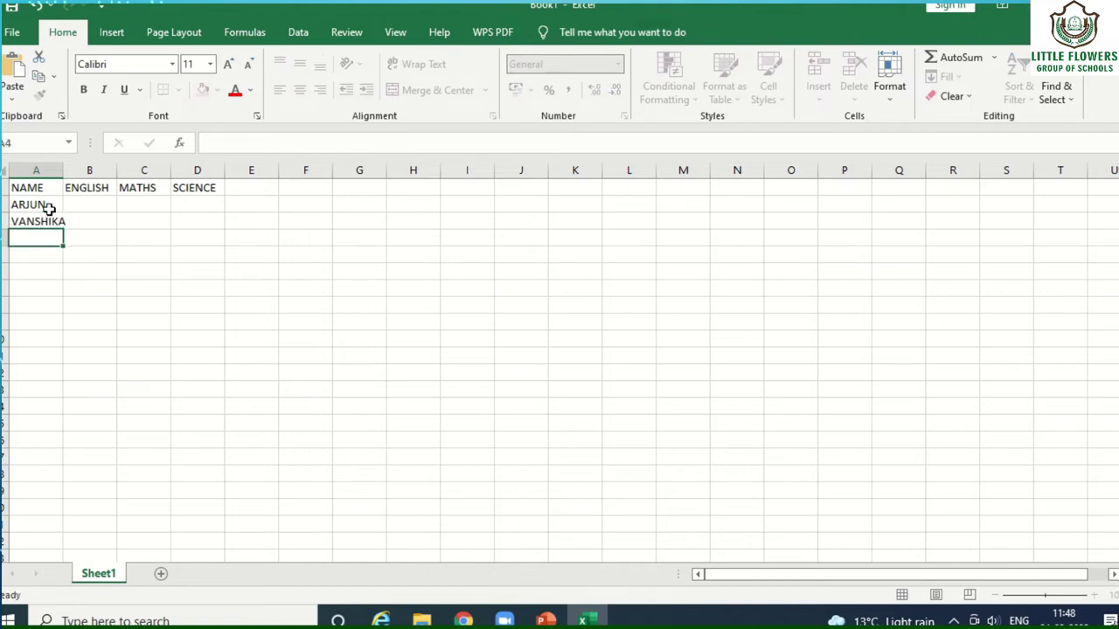
text(TANAY)
key(Return)
text(AASH)
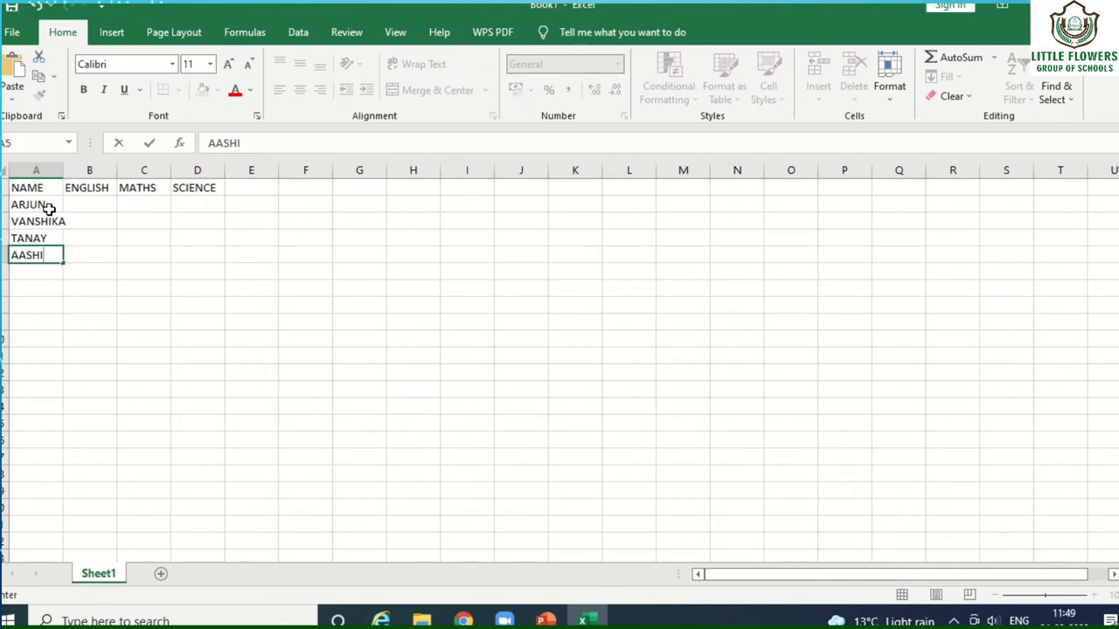
text(I)
key(Return)
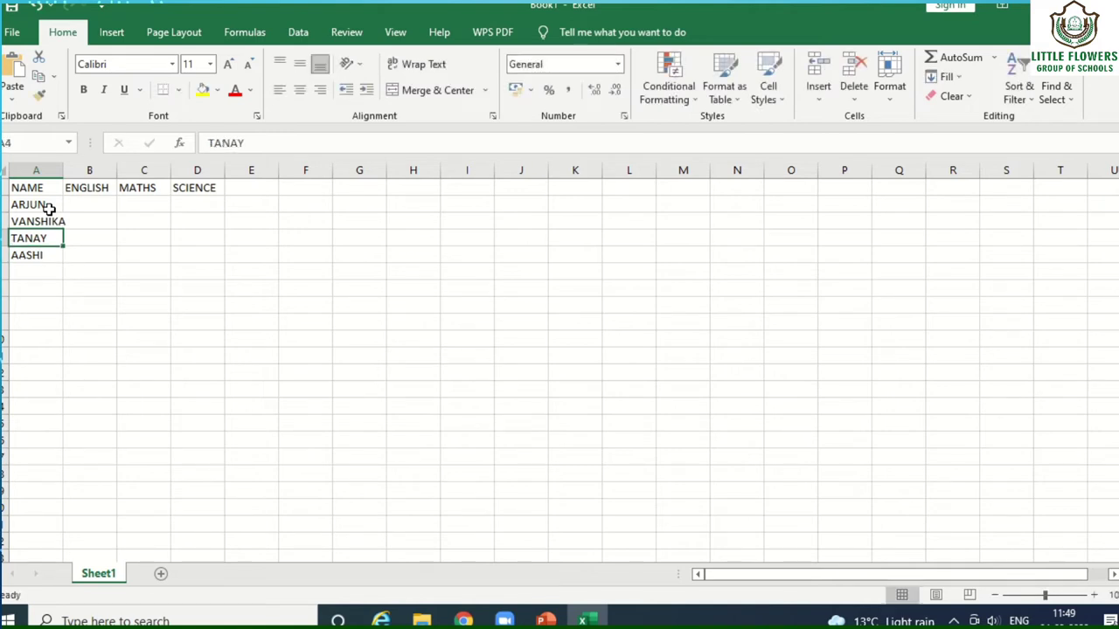
text(DIVA)
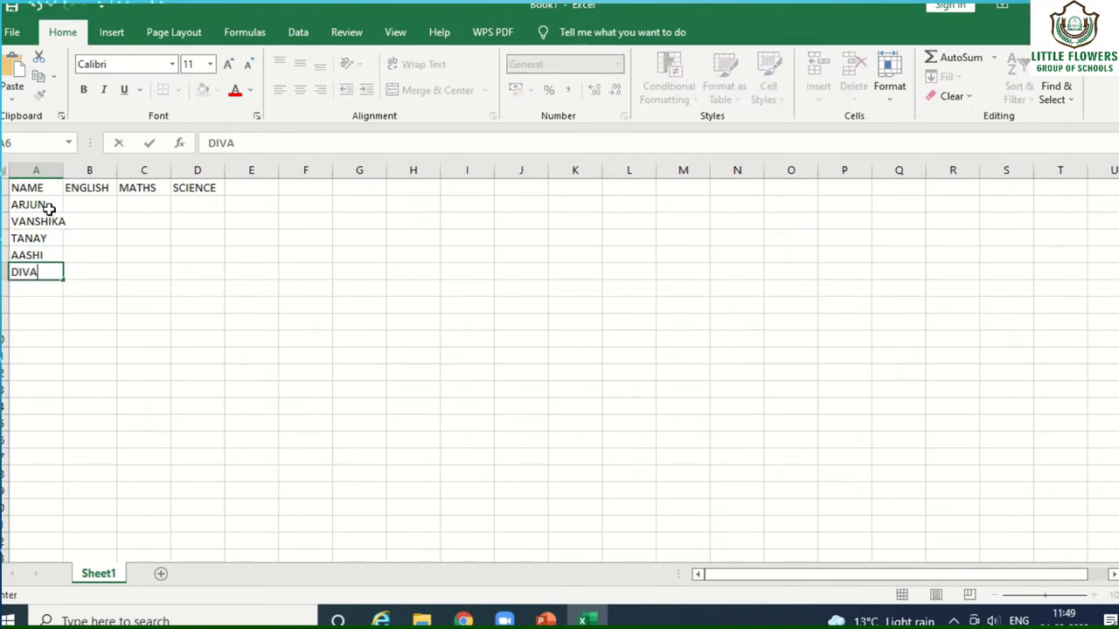
Step: Enter the ENGLISH marks 23, 56, 23, 45 and 64 in cells B2 to B6
key(Right)
key(Up)
key(Up)
key(Up)
key(Up)
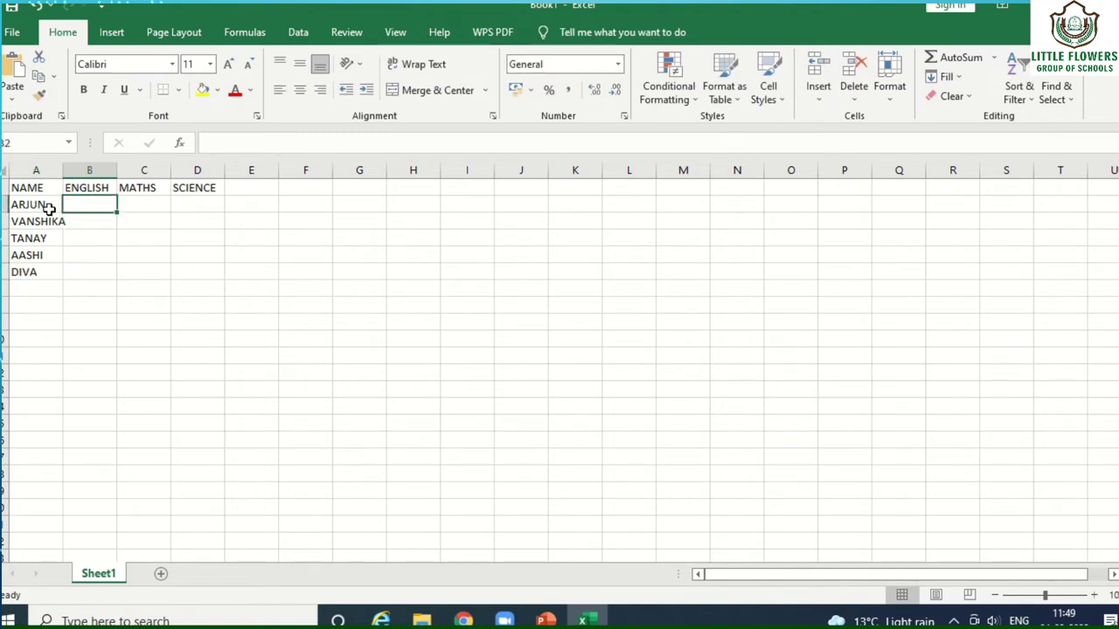
text(23)
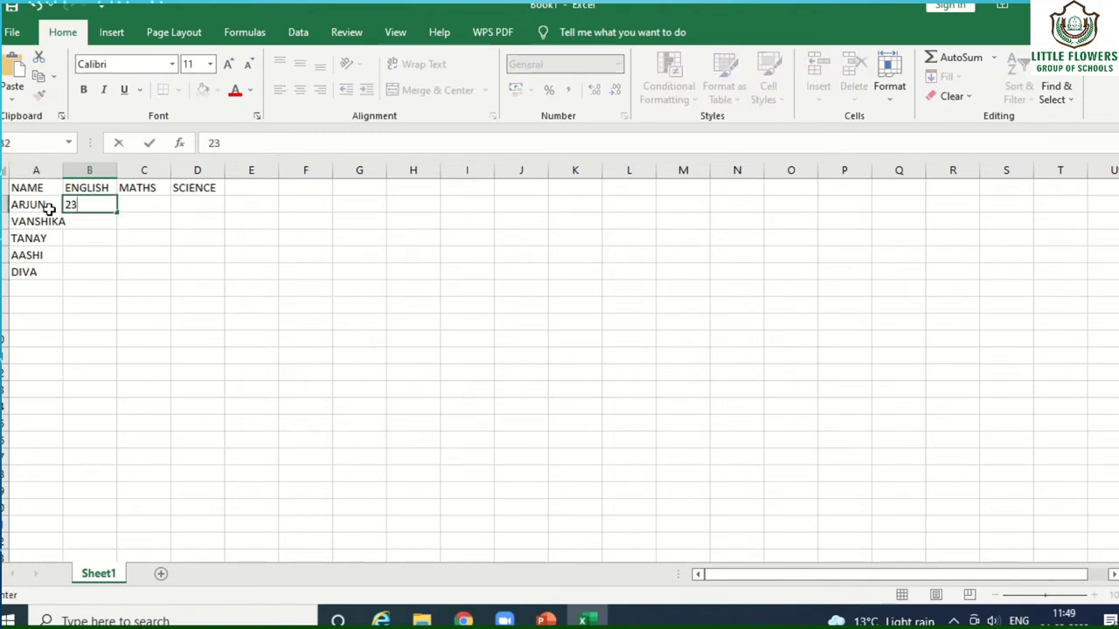
key(Return)
text(56)
key(Return)
text(23)
key(Return)
text(45)
key(Return)
text(6)
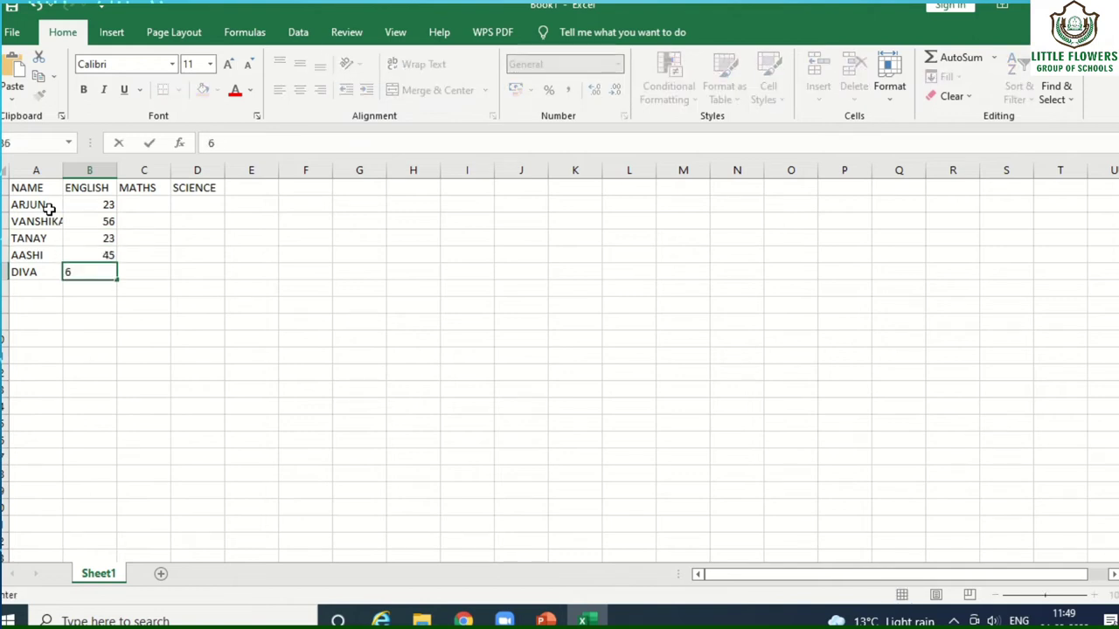
text(4)
Step: Enter the MATHS marks 45, 12, 62, 56 and 48 in cells C2 to C6
key(Tab)
key(Up)
key(Up)
key(Up)
key(Up)
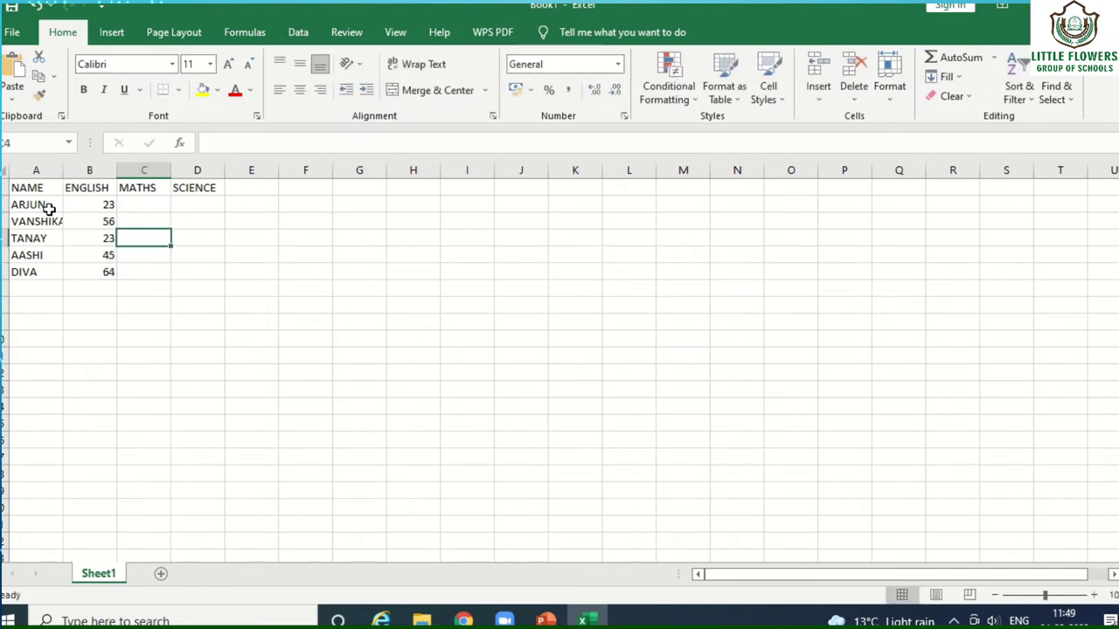
text(45)
key(Return)
text(12)
key(Return)
text(62)
key(Return)
text(56)
key(Return)
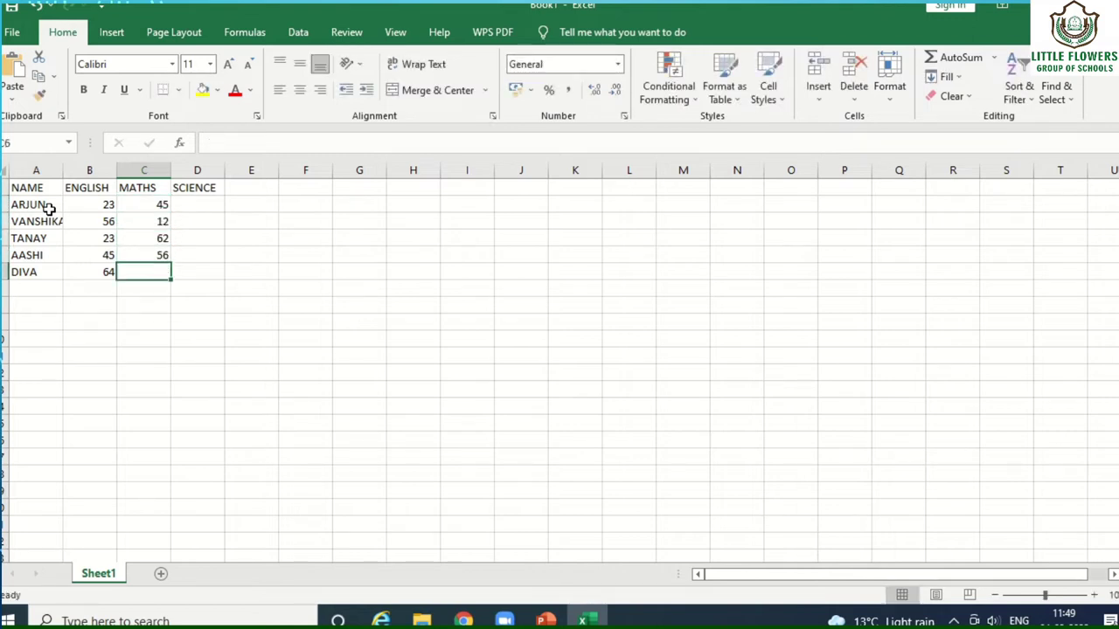
text(48)
Step: Enter the SCIENCE marks 46, 54, 23, 48 and 59 in cells D2 to D6
key(Tab)
key(Up)
key(Up)
key(Up)
key(Up)
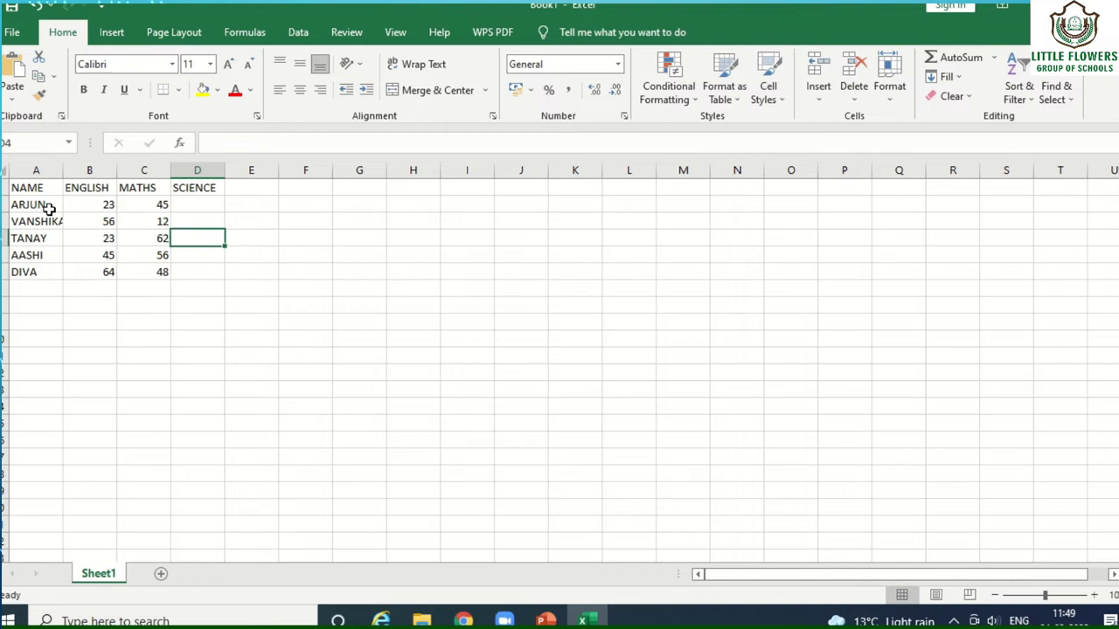
text(125)
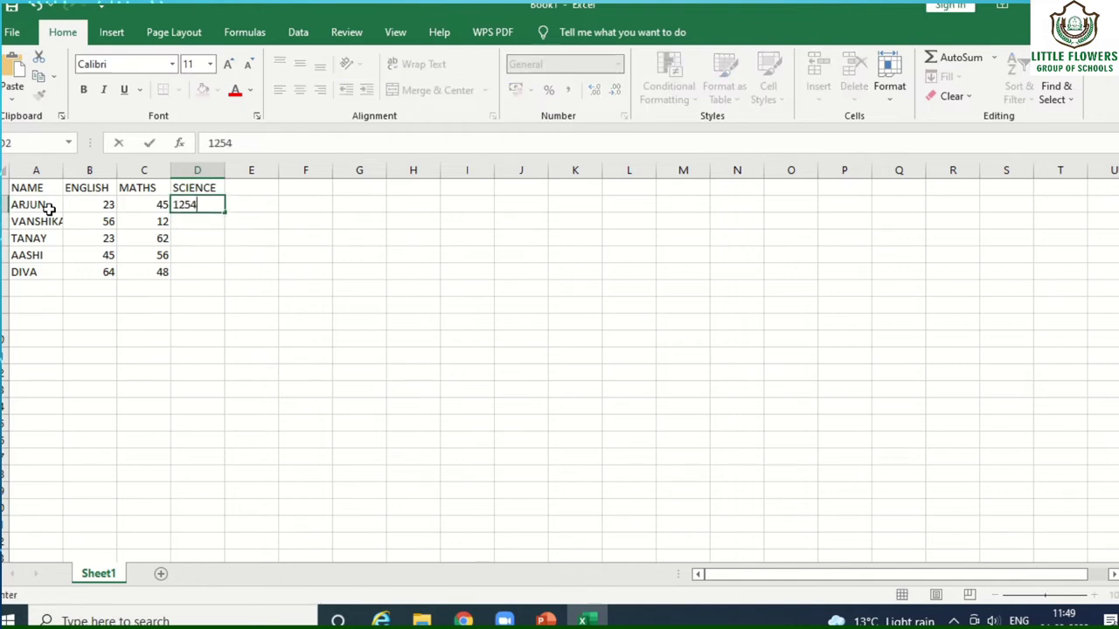
text(4)
key(Up)
key(Down)
key(BackSpace)
text(46)
key(Return)
text(54)
key(Return)
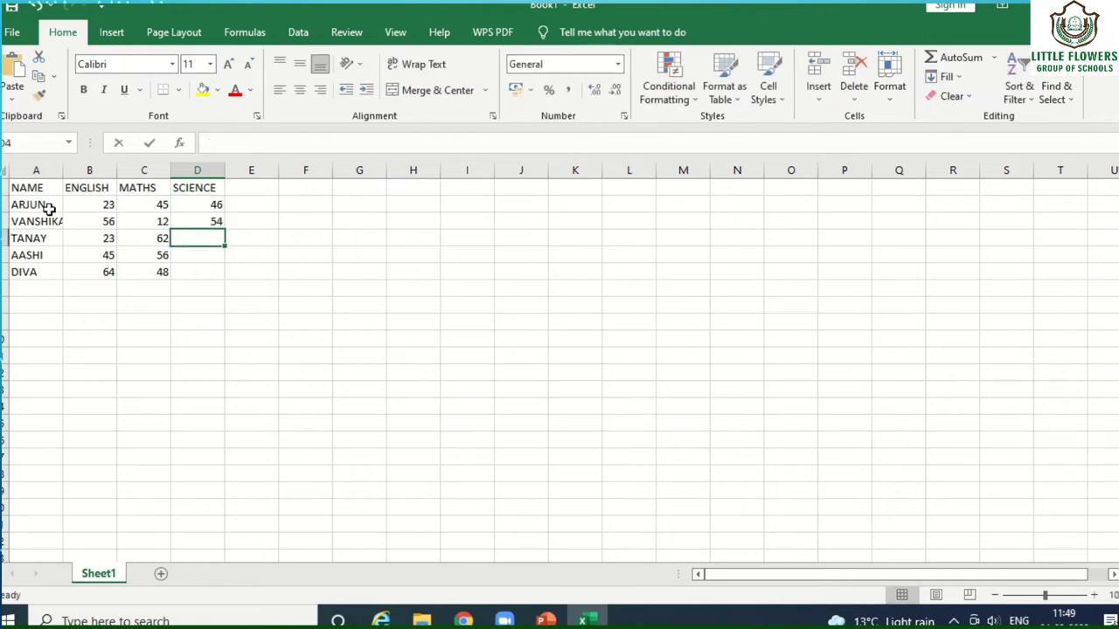
text(23)
key(Return)
text(4)
key(Return)
text(59)
key(Return)
Step: Insert a 2-D clustered column chart from the whole marks table in A1:D6, including its headings
click(108, 223)
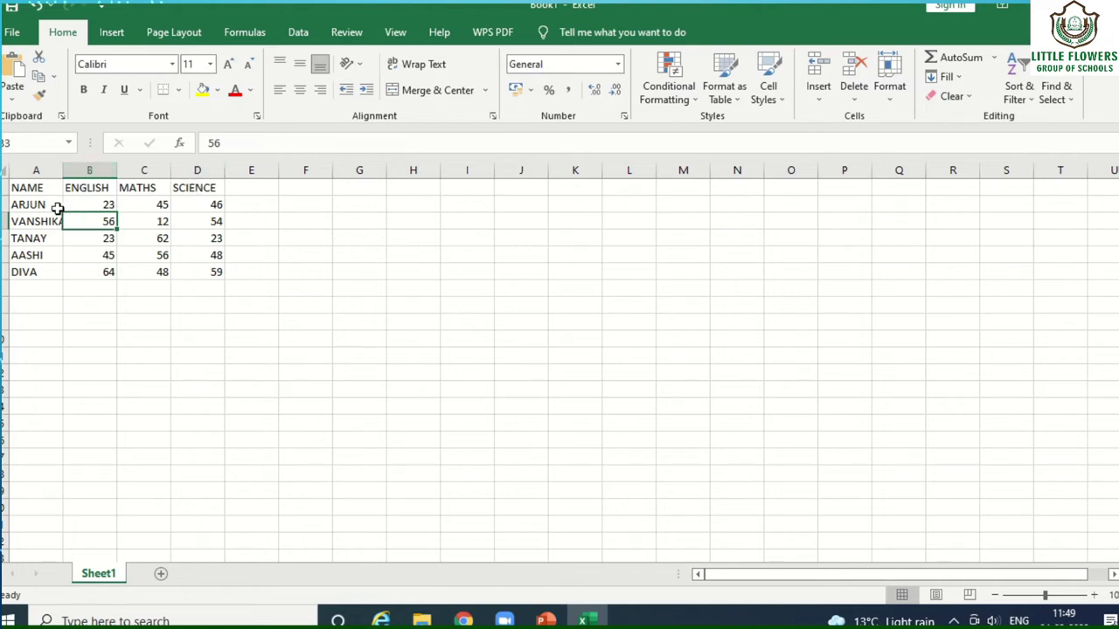
drag(26, 204, 216, 256)
click(237, 276)
drag(27, 187, 194, 270)
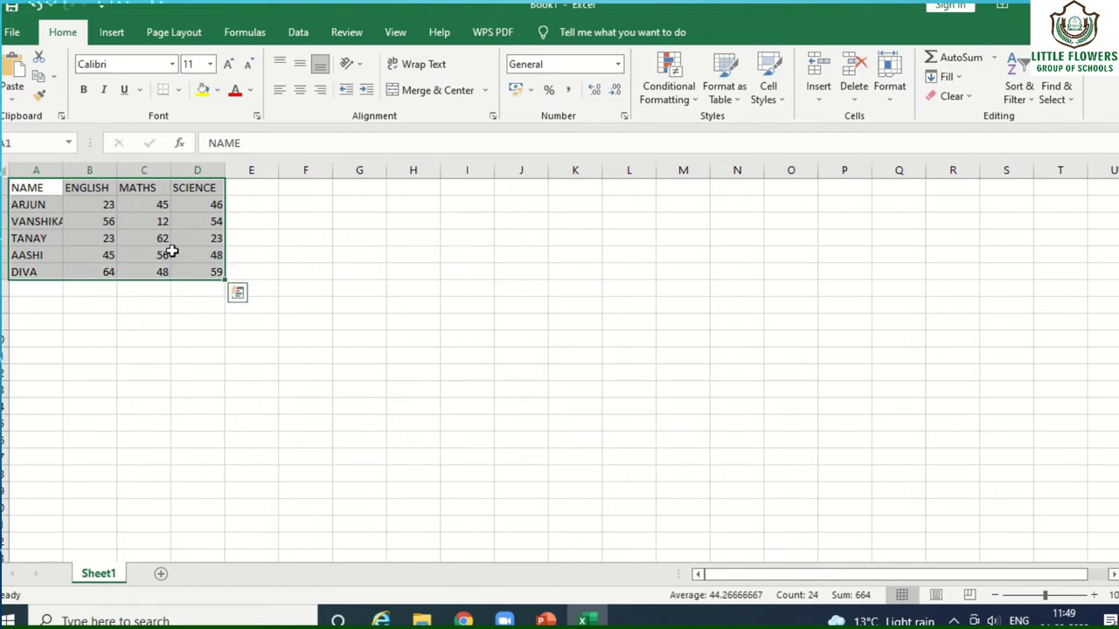
drag(25, 188, 216, 277)
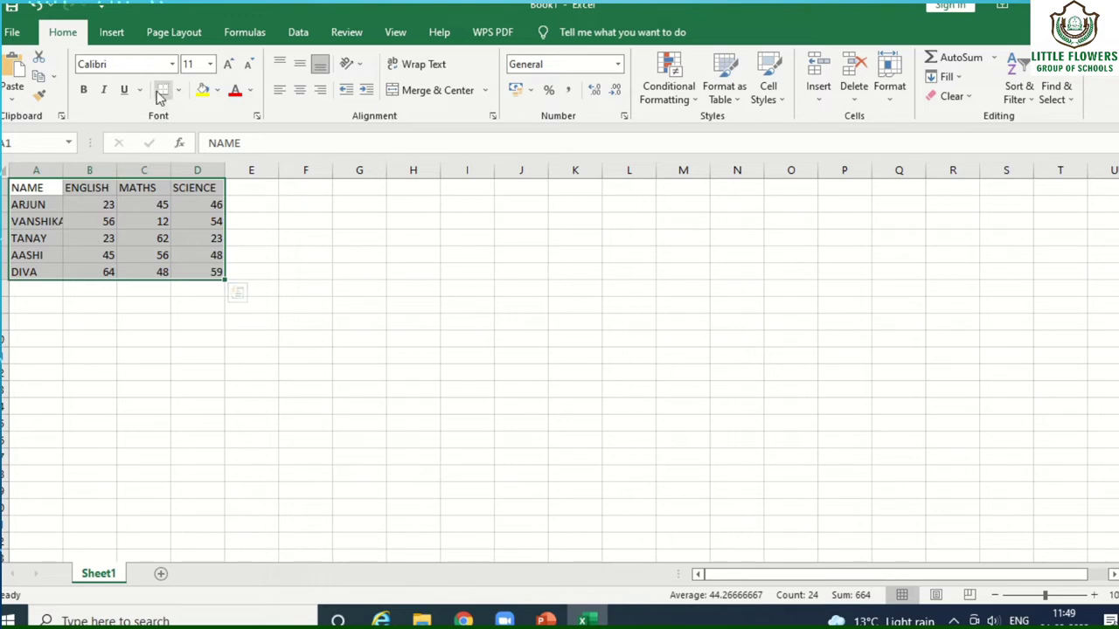
click(115, 40)
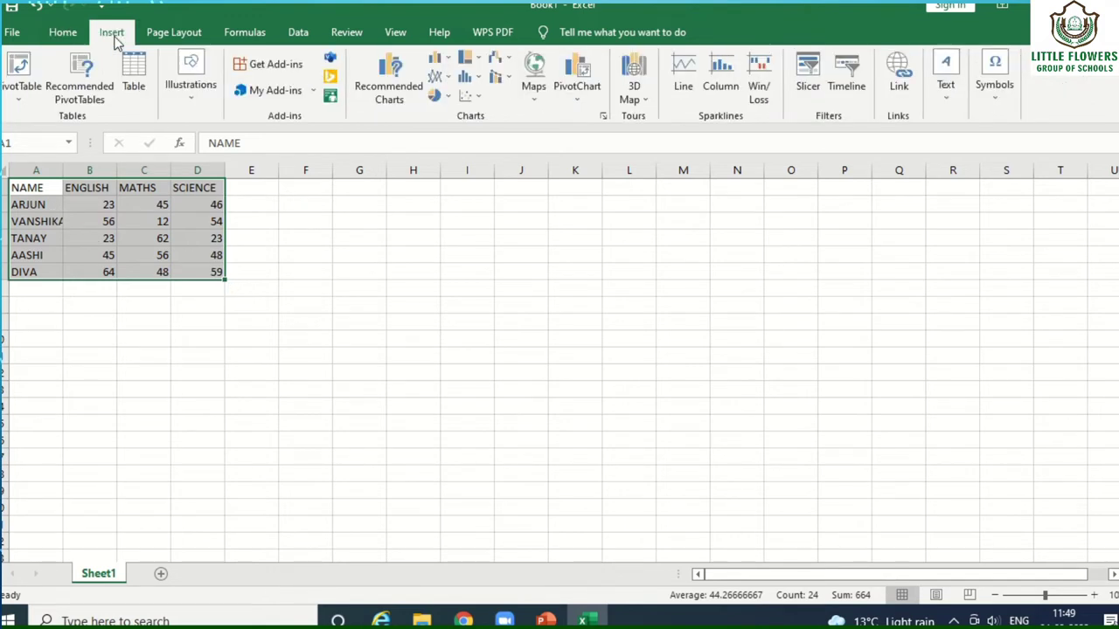
drag(40, 187, 214, 259)
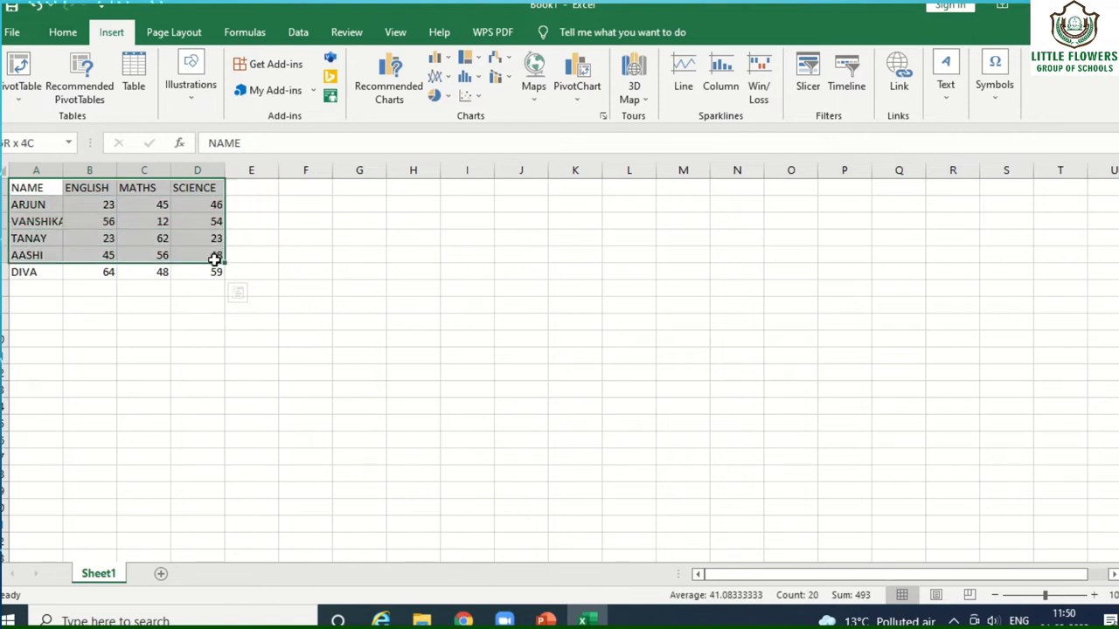
drag(214, 260, 212, 275)
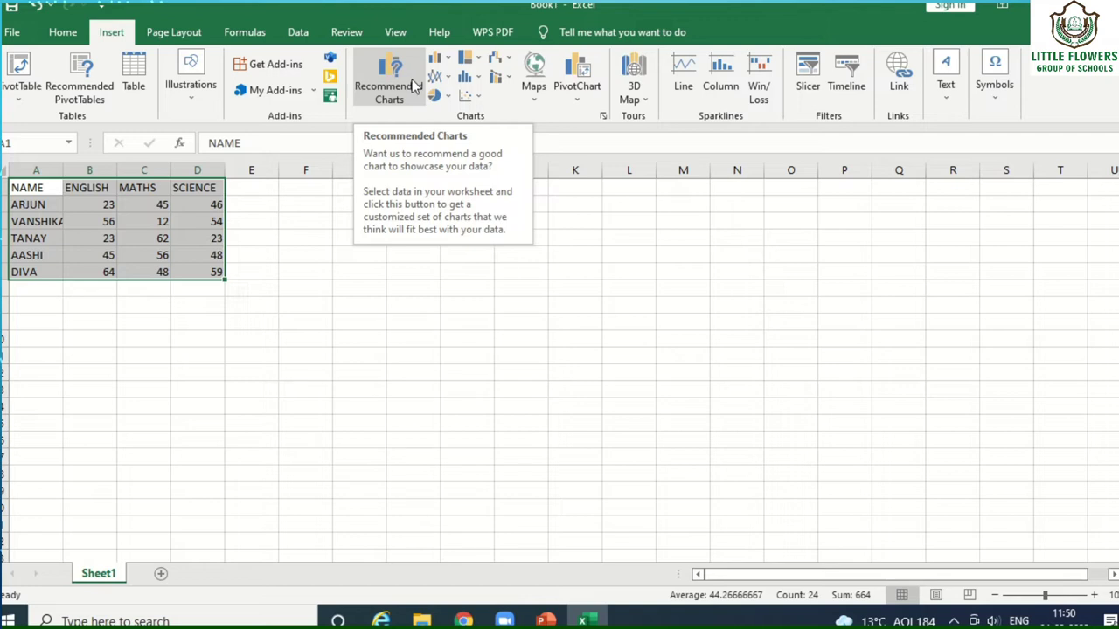
click(445, 58)
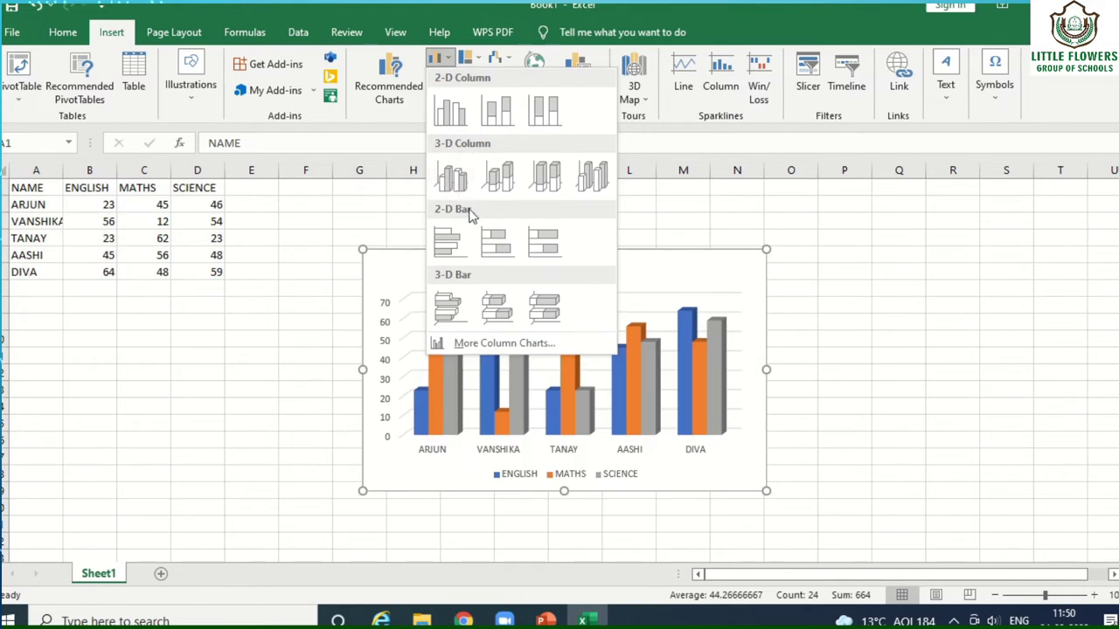
click(448, 110)
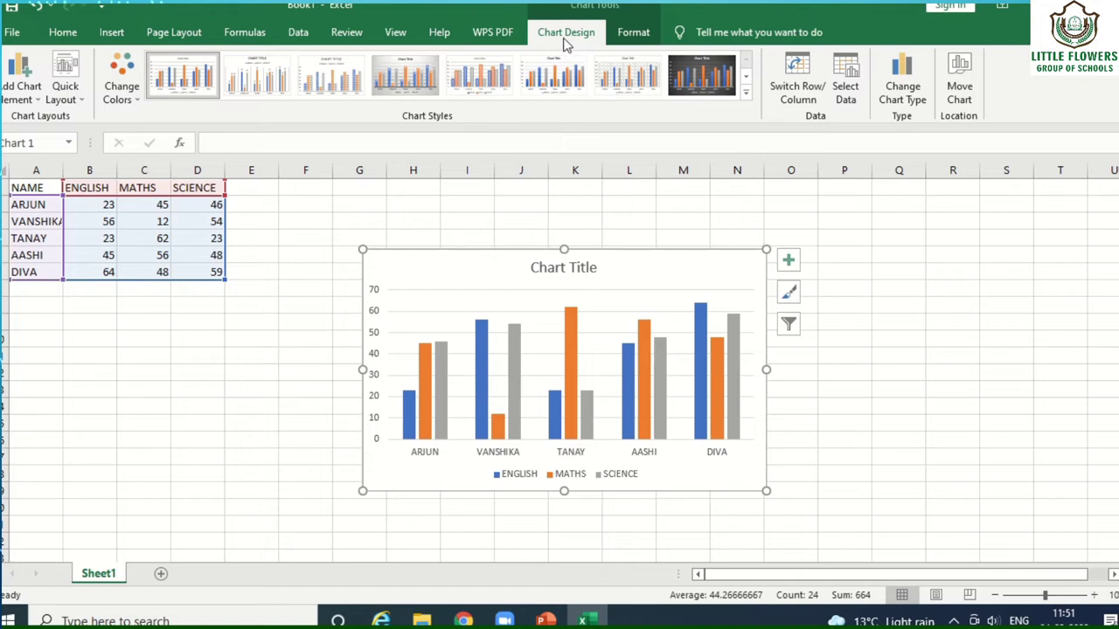
Step: Recolor the column chart with the monochromatic gray palette running from light to dark
click(139, 107)
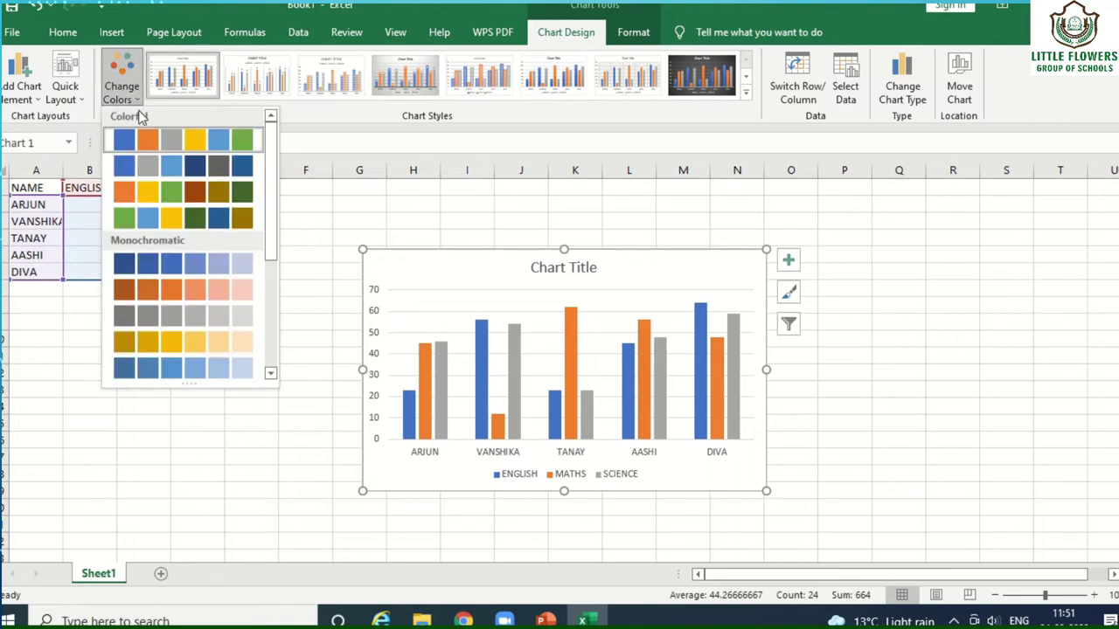
drag(271, 207, 270, 342)
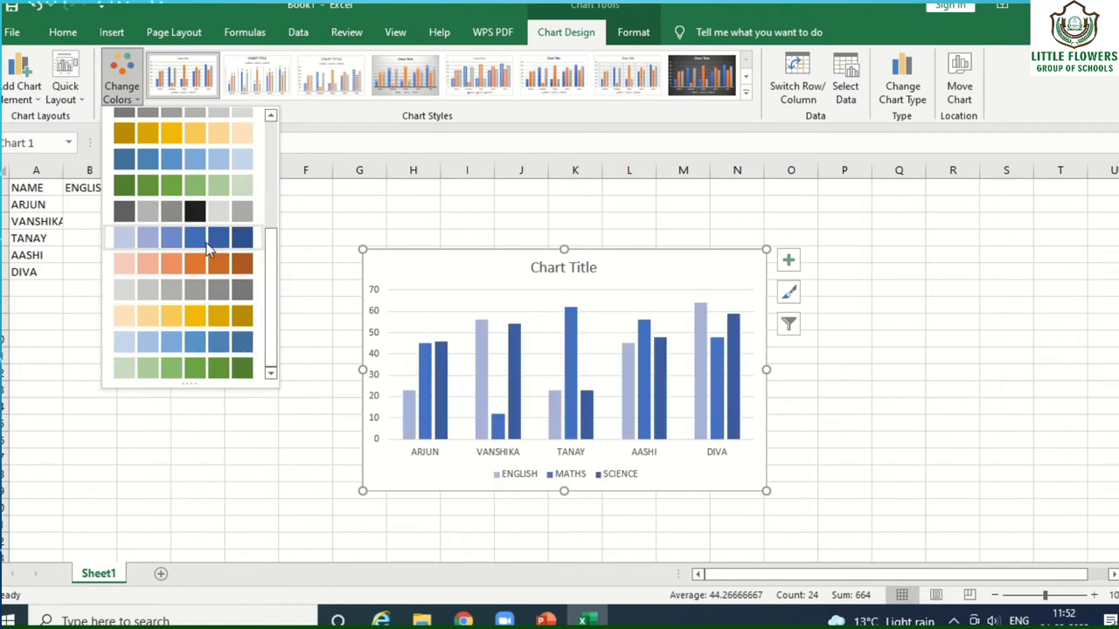
click(224, 297)
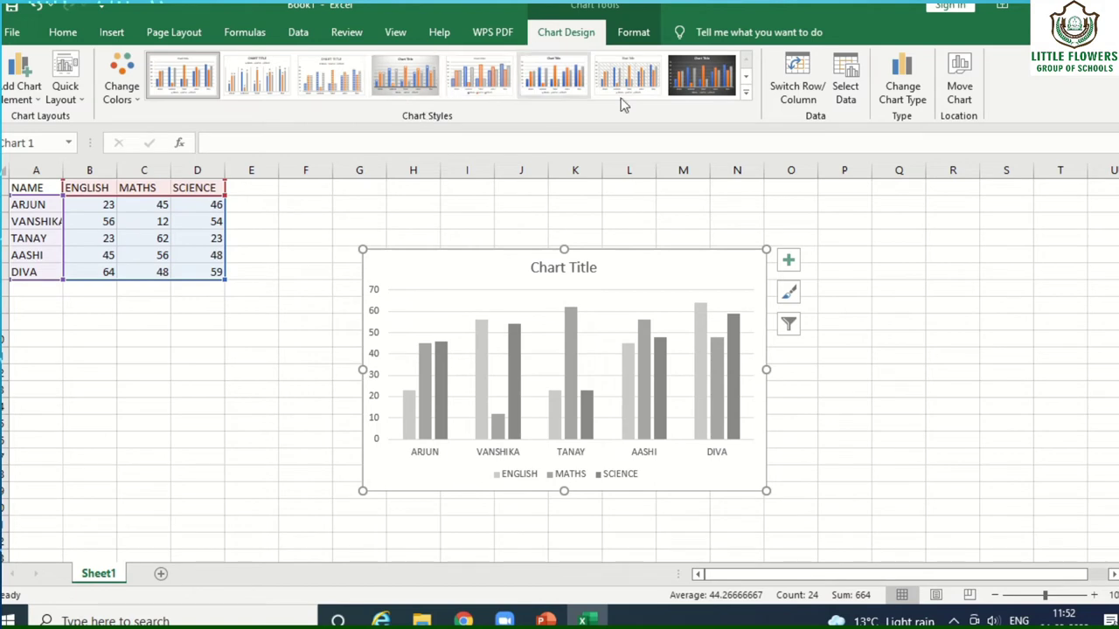
click(746, 91)
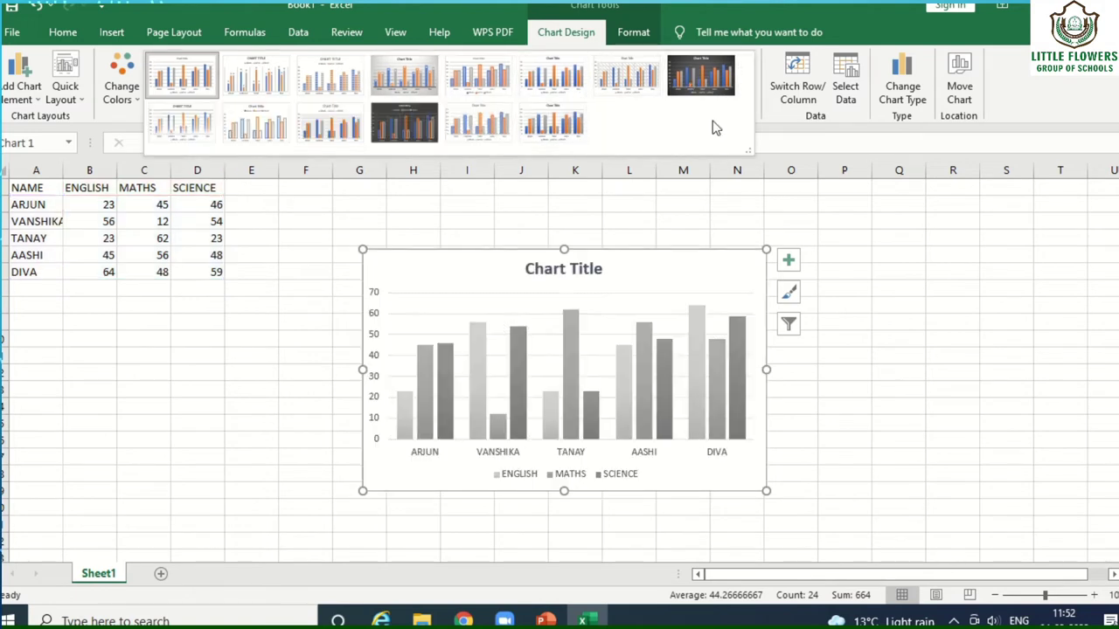
key(Escape)
click(745, 95)
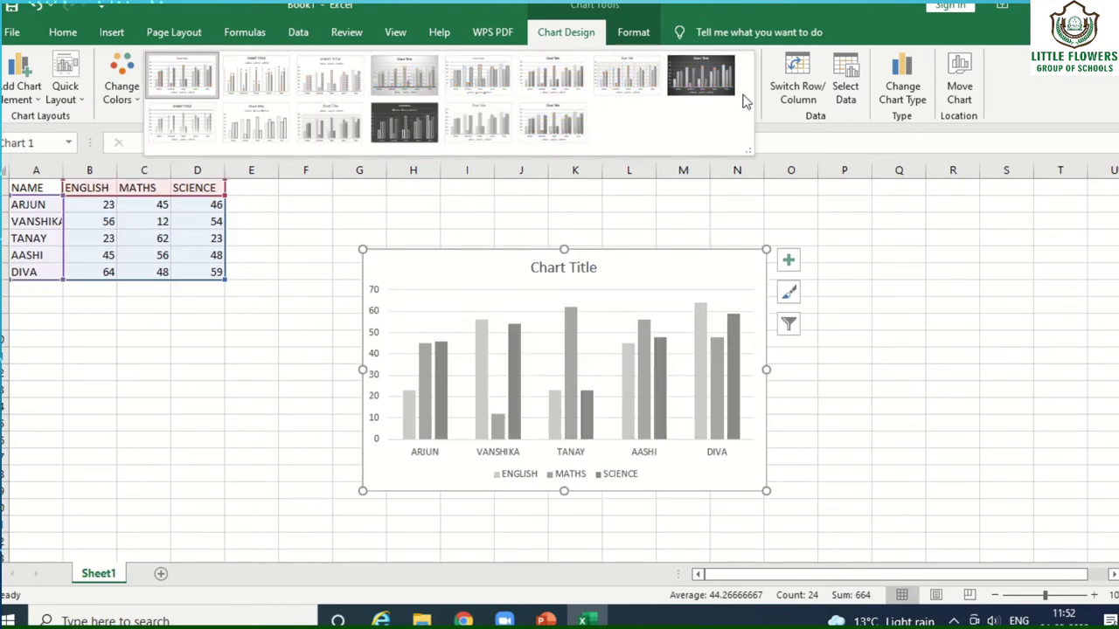
key(Escape)
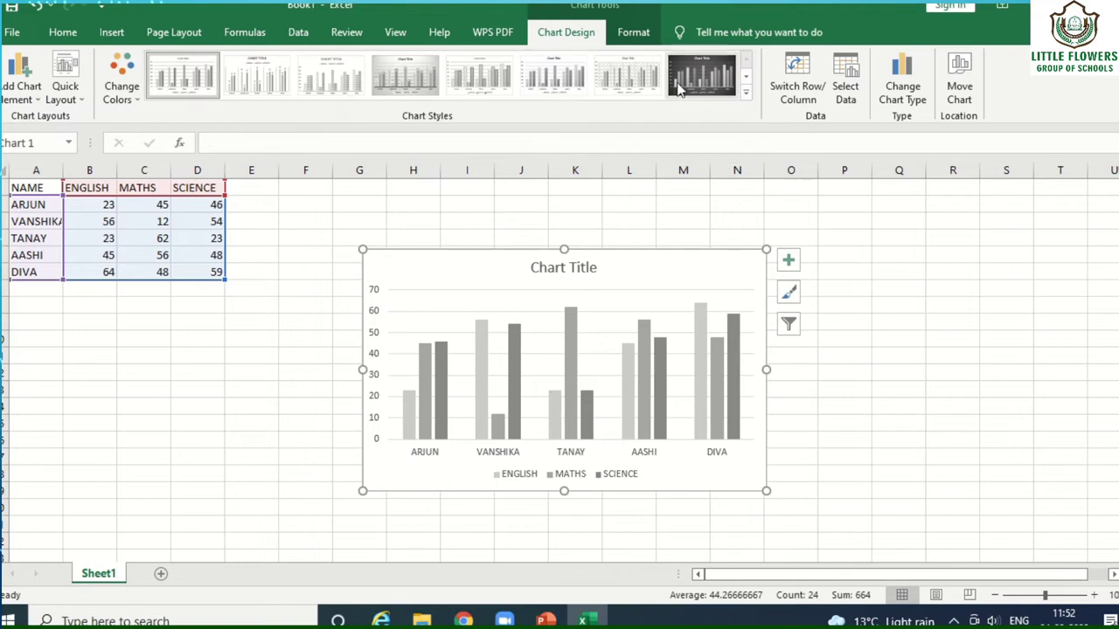
click(747, 77)
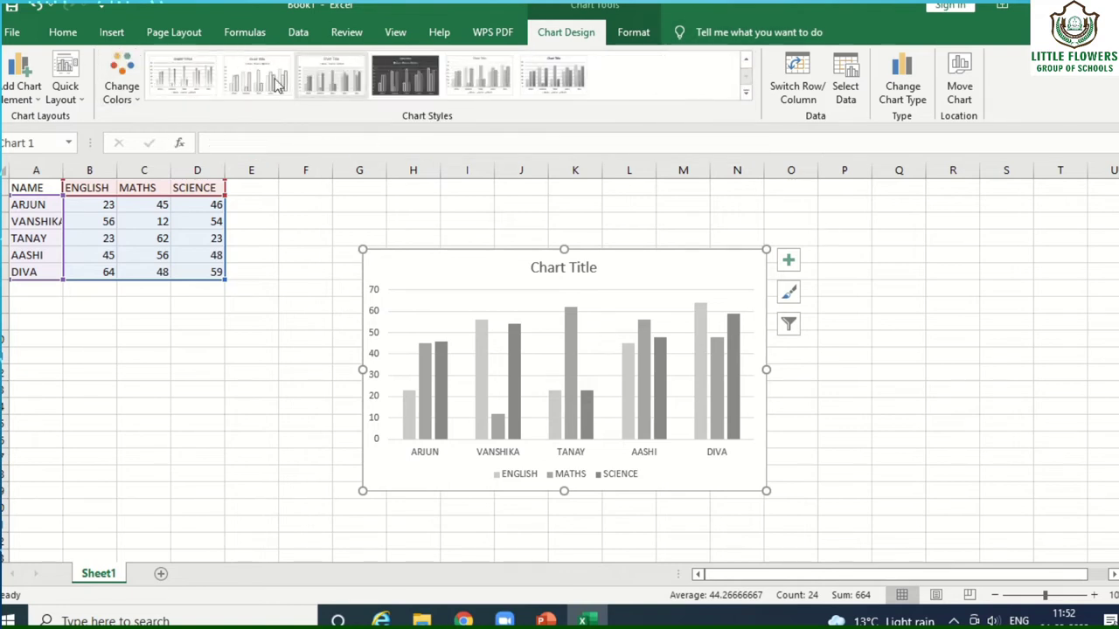
Step: Recolor the column chart with the monochromatic orange palette running from dark to light
click(121, 83)
click(157, 187)
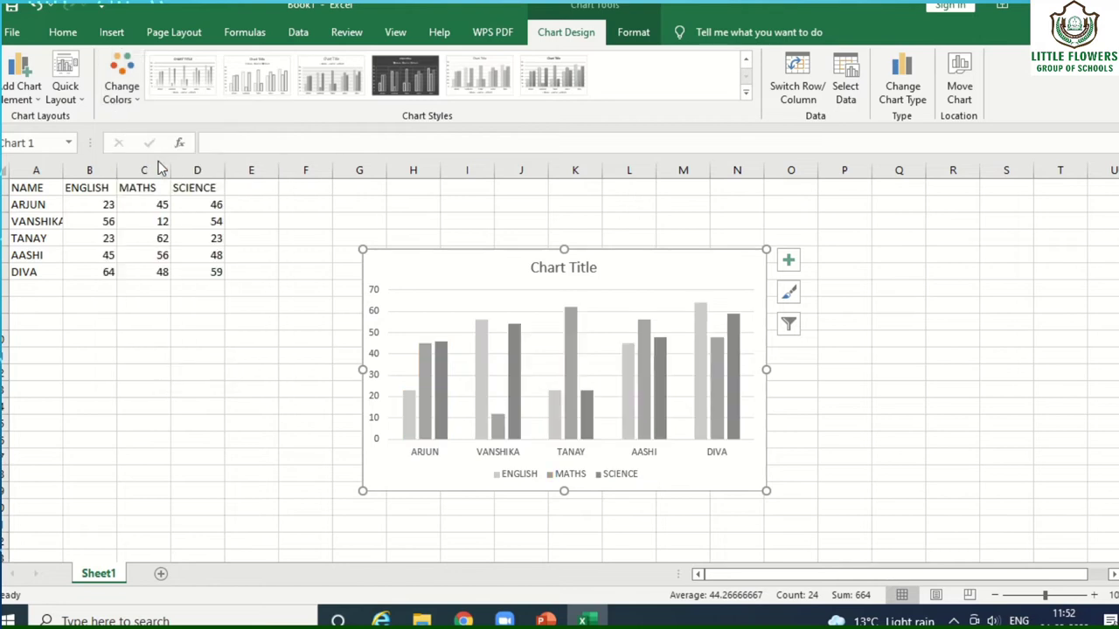
click(749, 68)
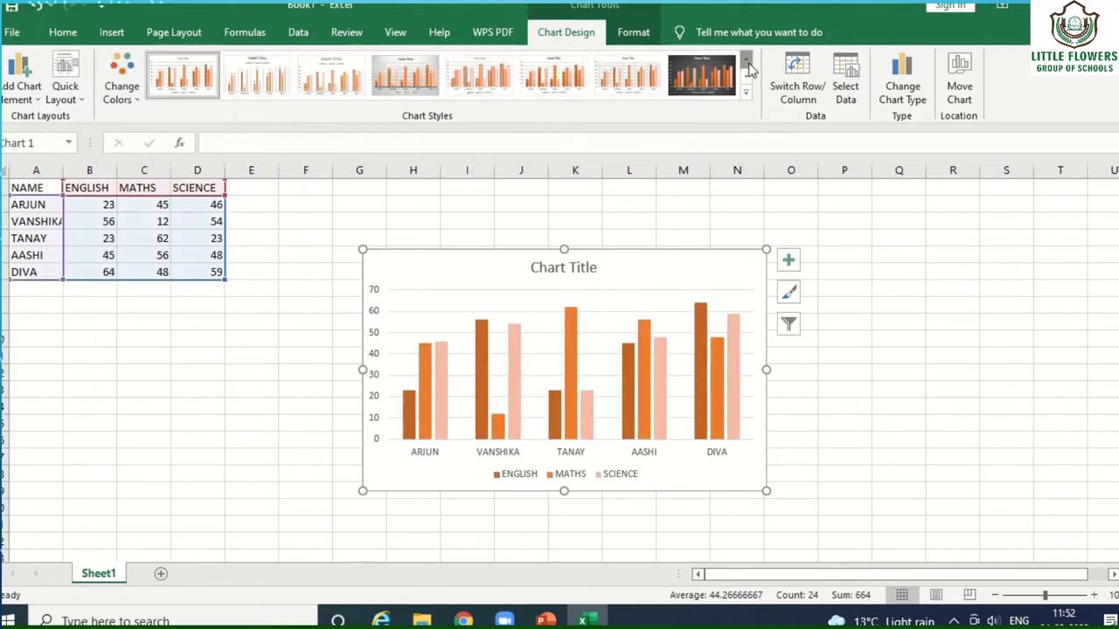
Step: Apply the dark gray gradient chart style to the marks column chart
click(710, 77)
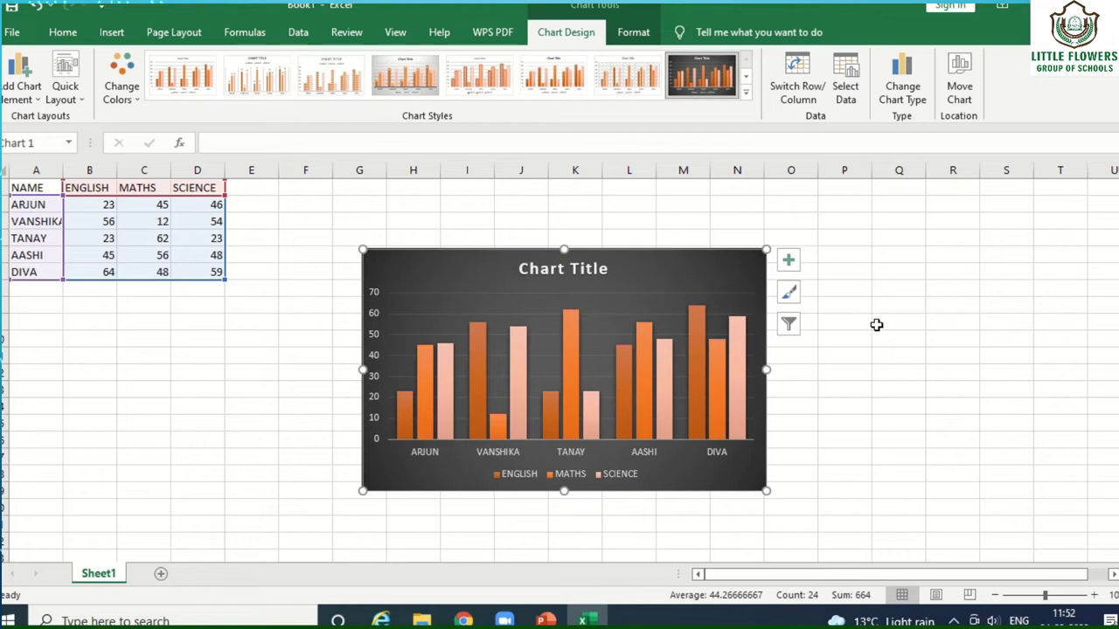
click(550, 362)
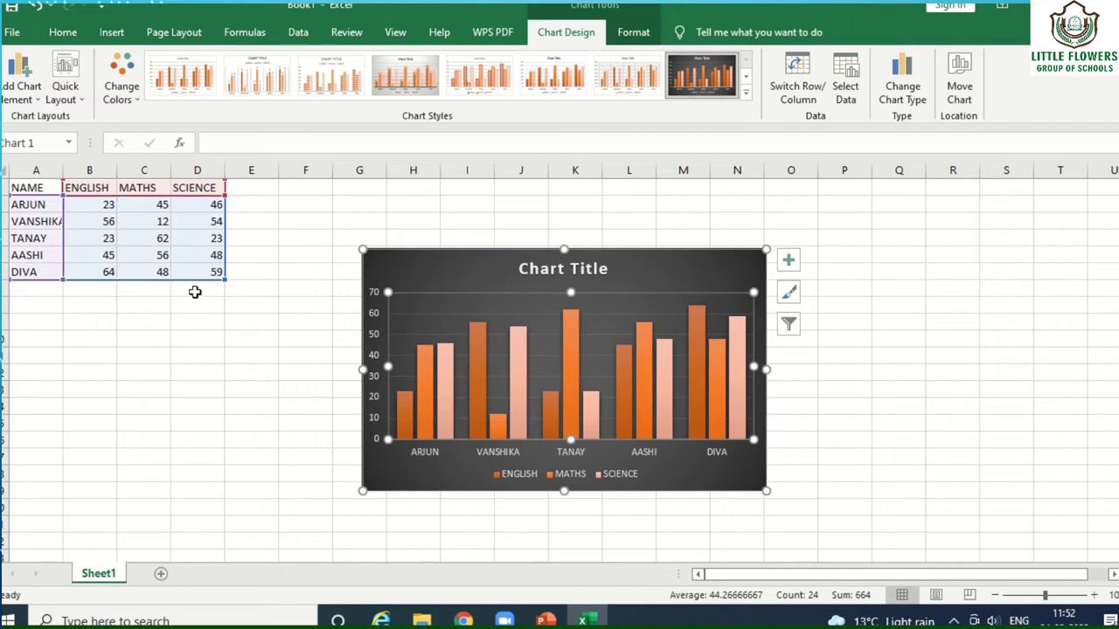
Step: Change the SCIENCE mark in cell D5 to 45
drag(217, 257, 205, 267)
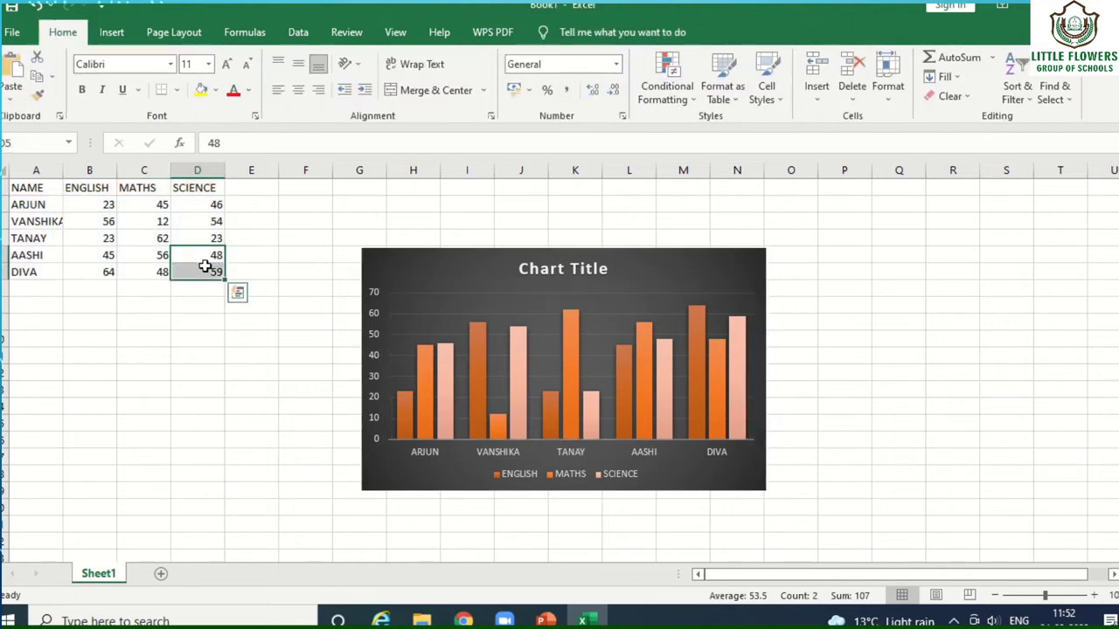
click(212, 255)
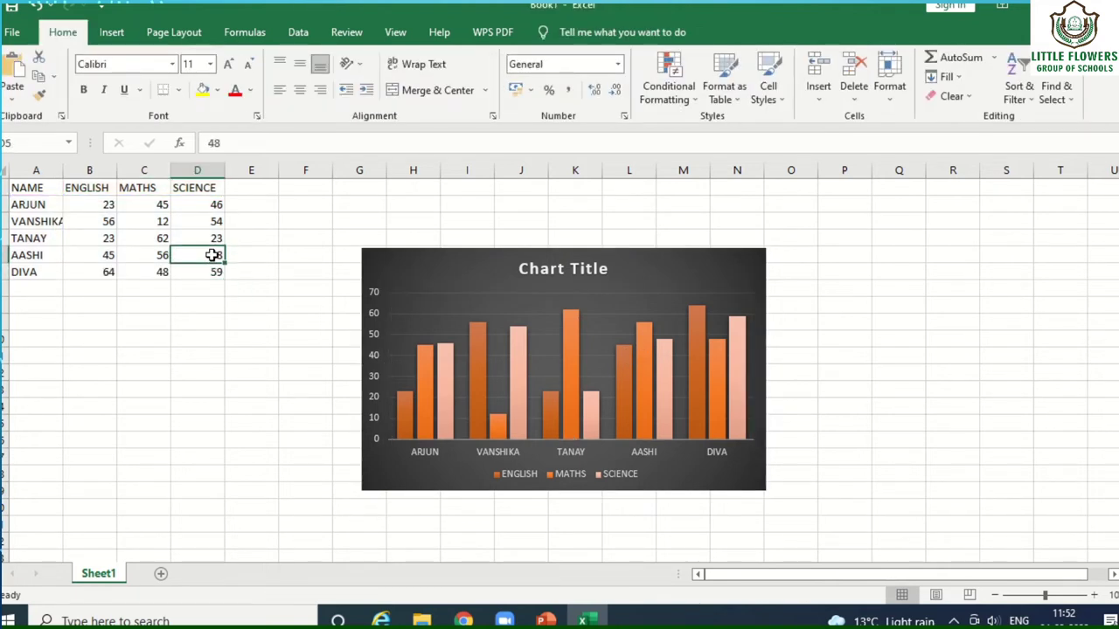
text(45)
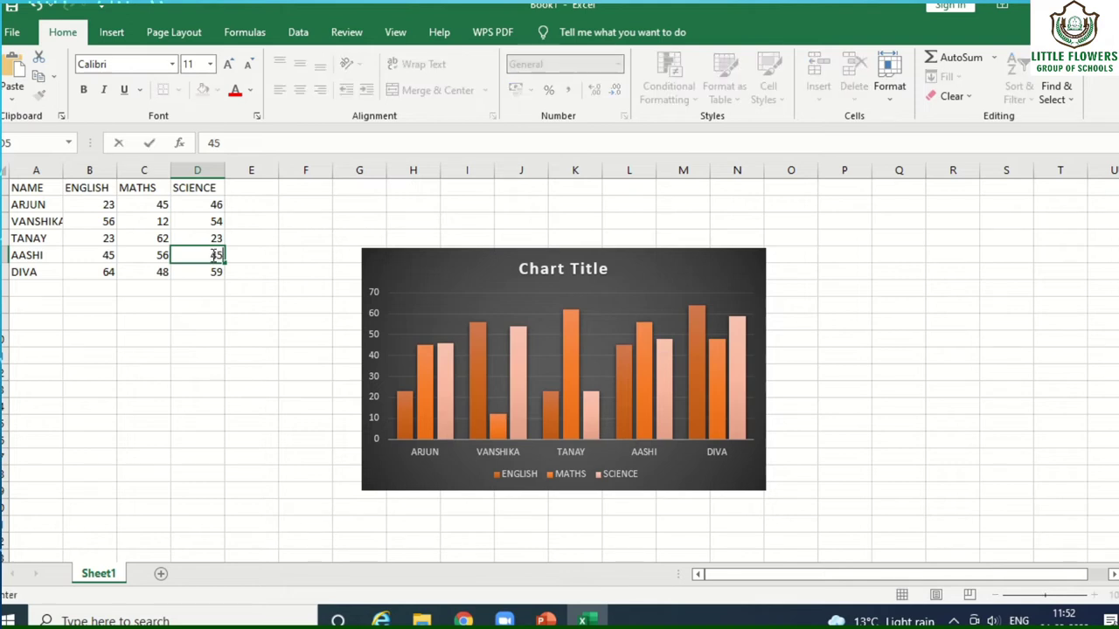
click(223, 304)
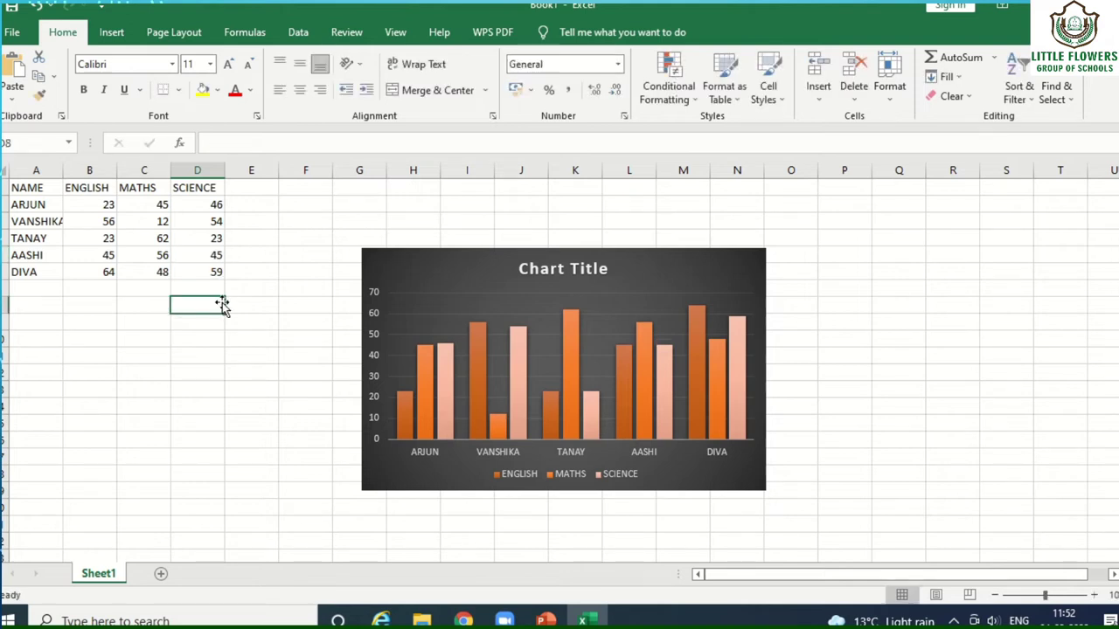
Step: Change the MATHS mark in cell C4 to 100
click(203, 255)
click(164, 238)
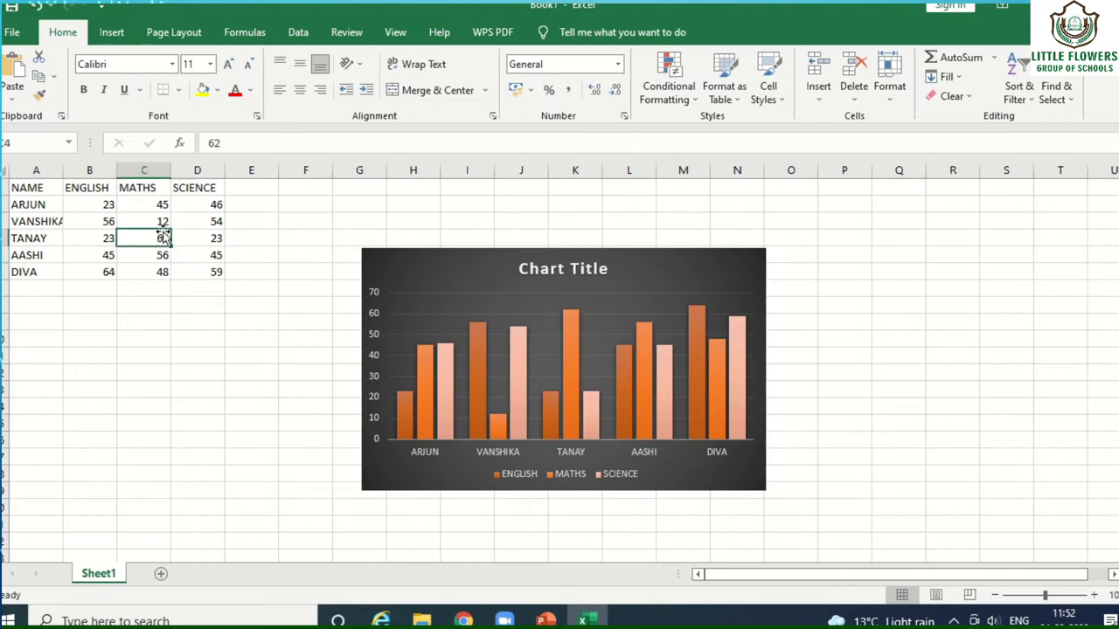
text(1)
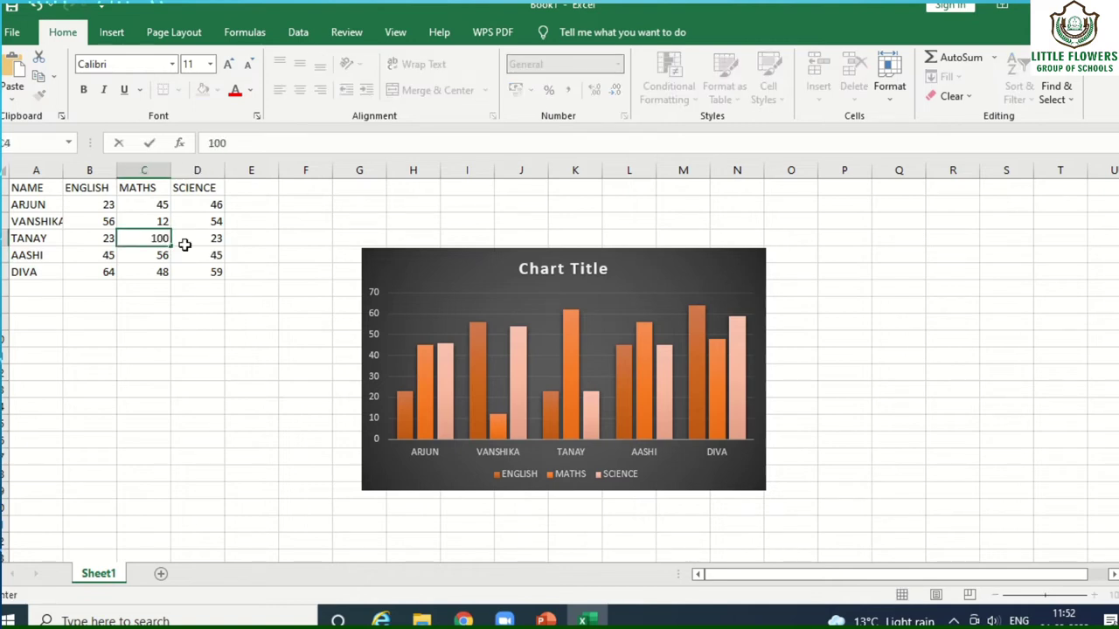
text(00)
click(270, 324)
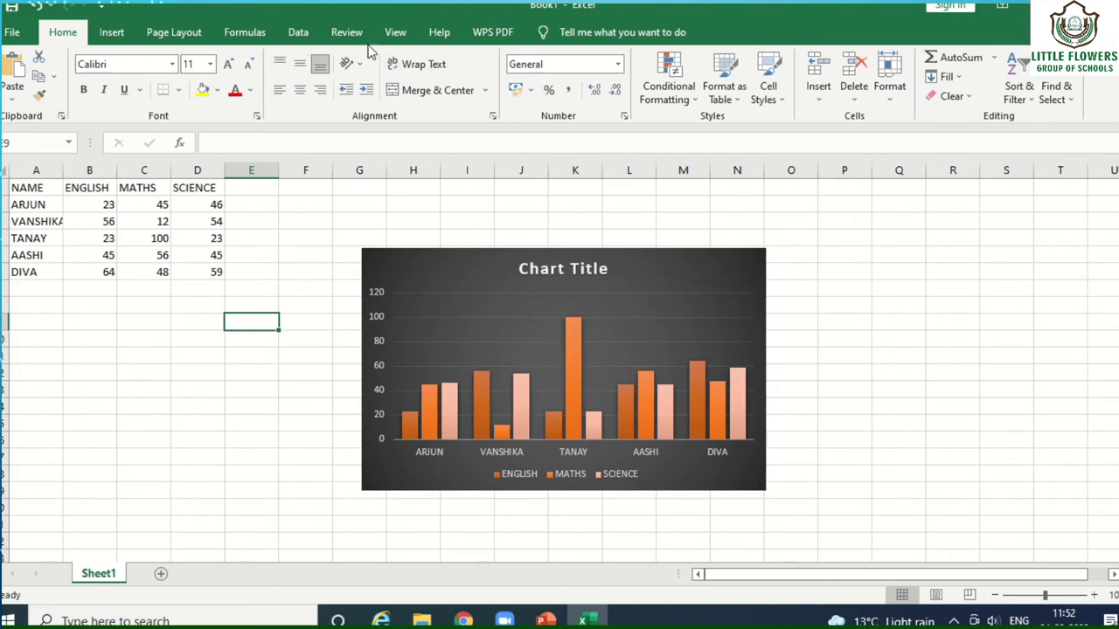
Step: Swap the chart's rows and columns to group the marks by subject, and swap them back to grouping by student
click(542, 278)
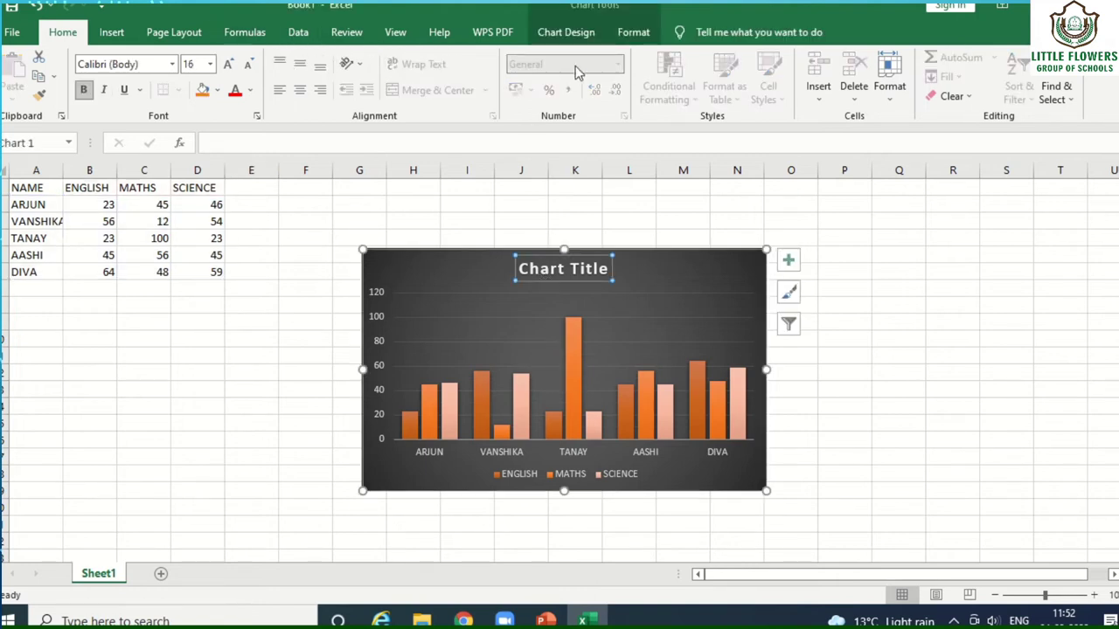
click(565, 32)
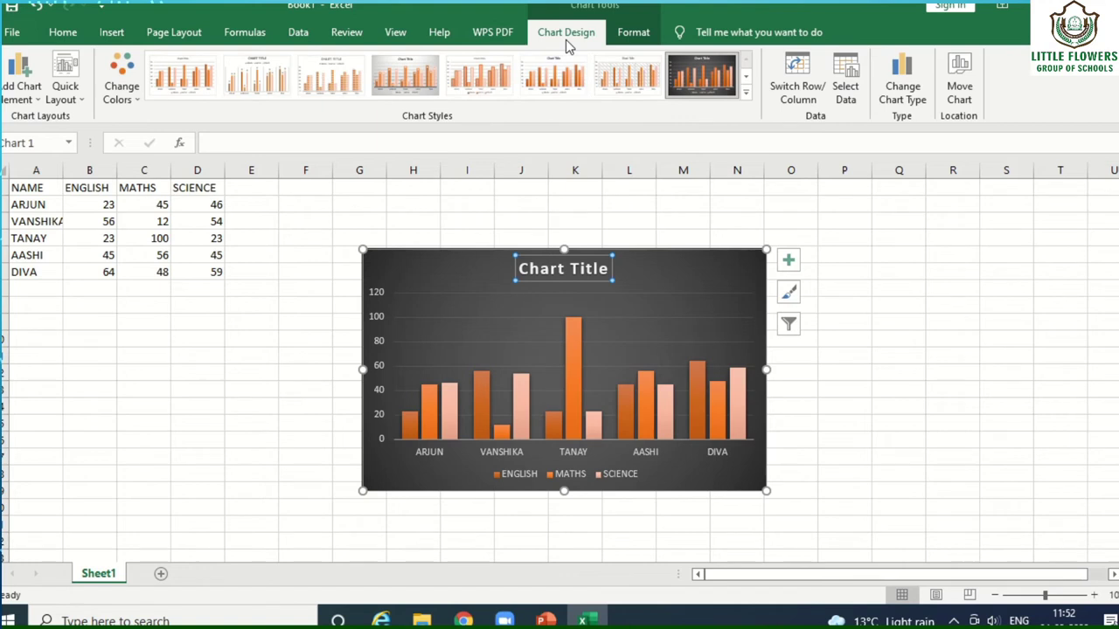
click(803, 104)
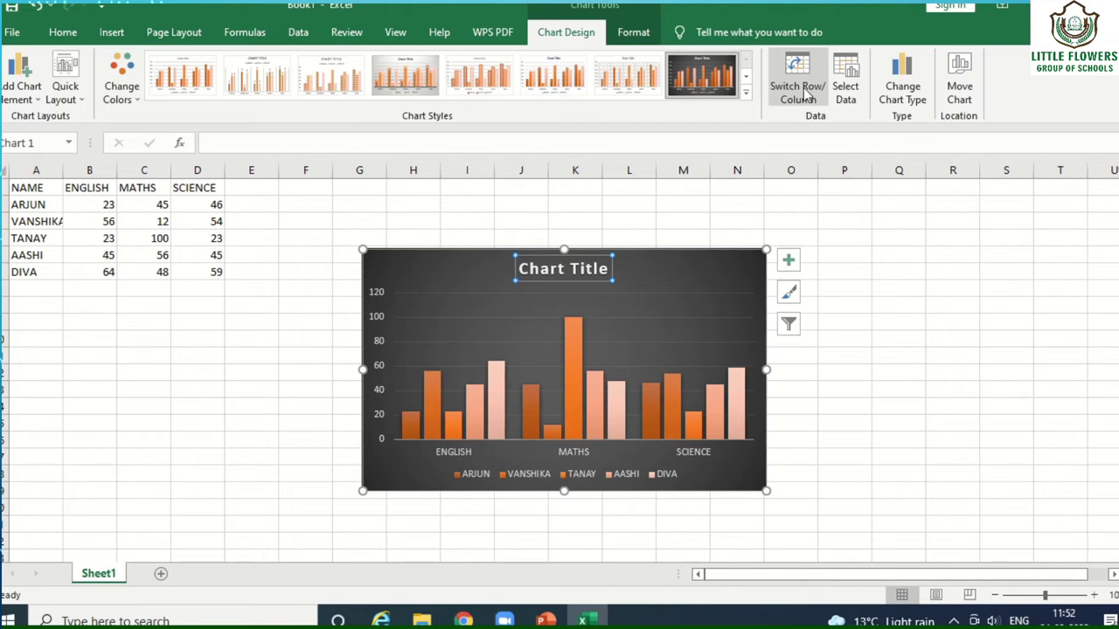
click(806, 98)
click(806, 98)
click(806, 98)
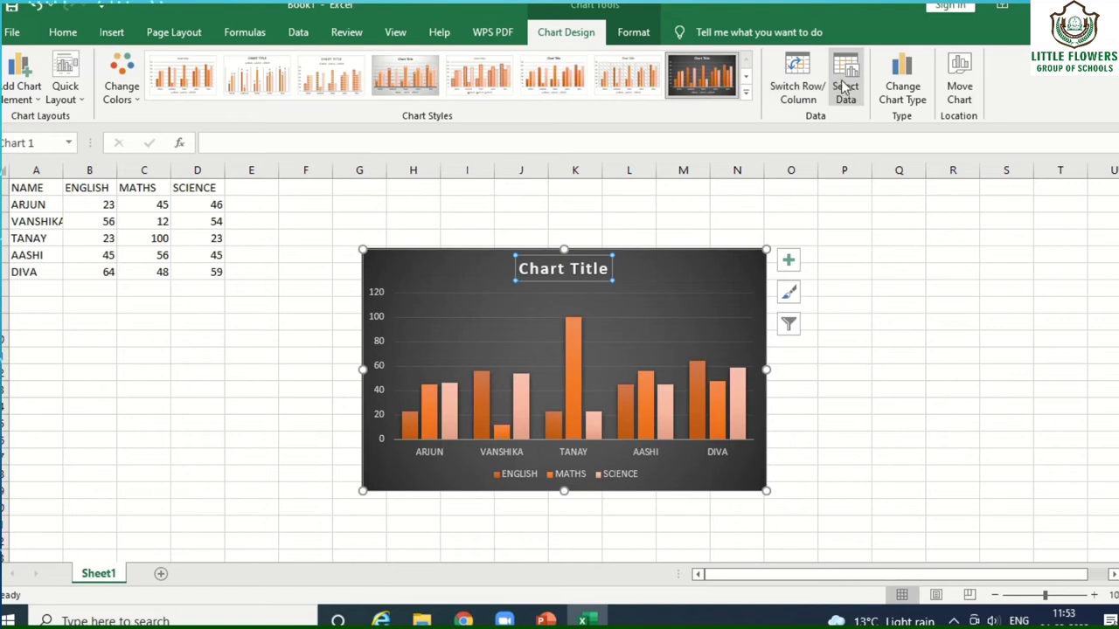
Step: Exclude the first student, listed in row 2, from the horizontal axis categories in the chart's data source
click(846, 93)
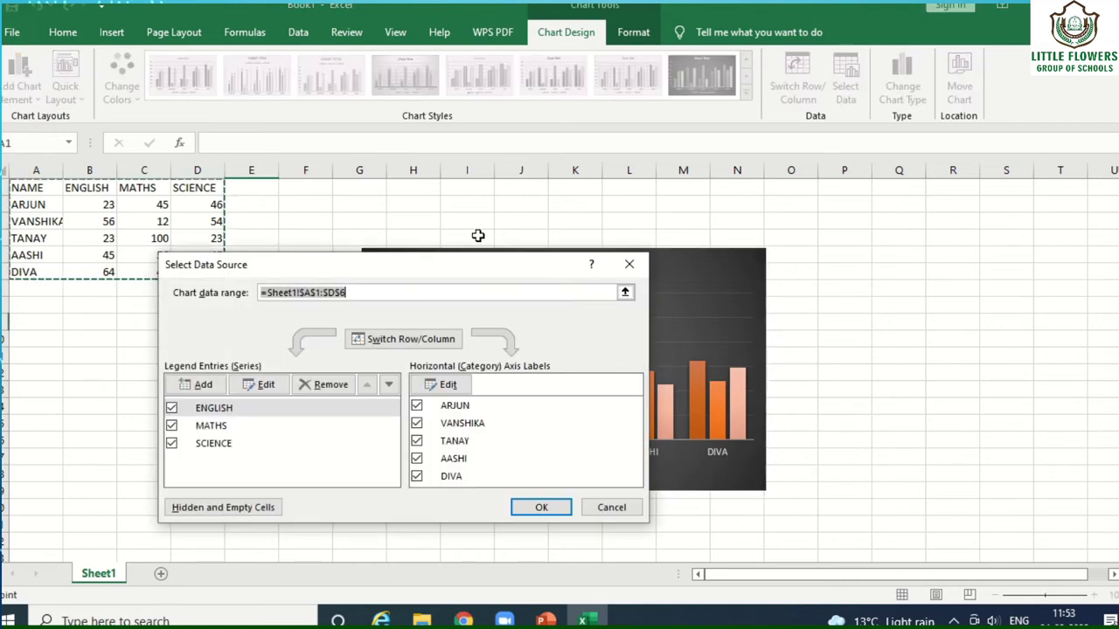
drag(501, 265, 458, 192)
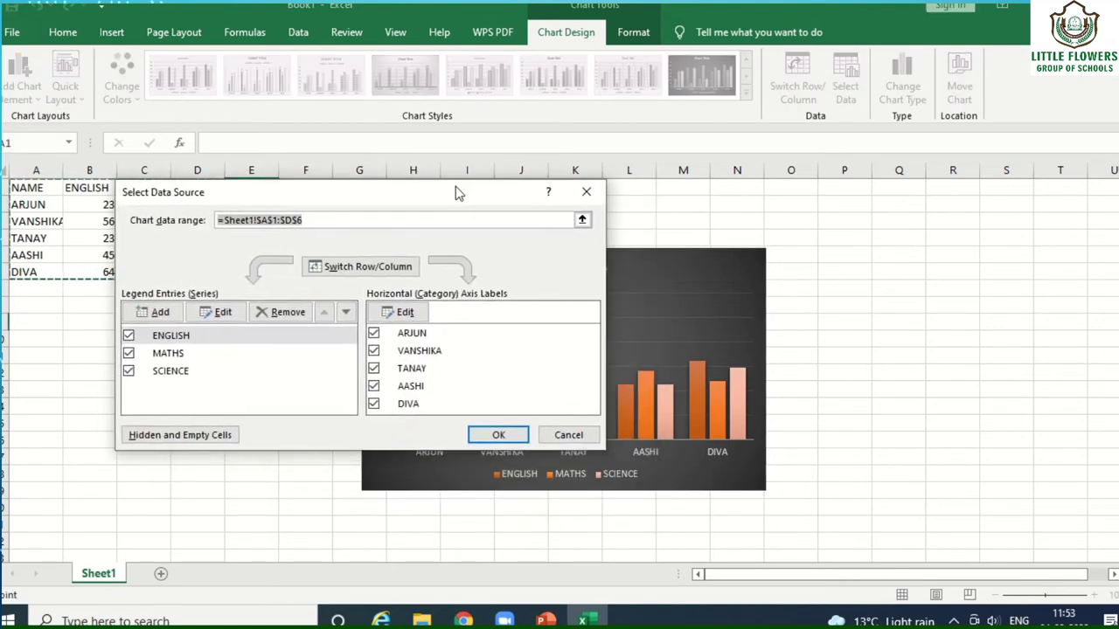
click(373, 334)
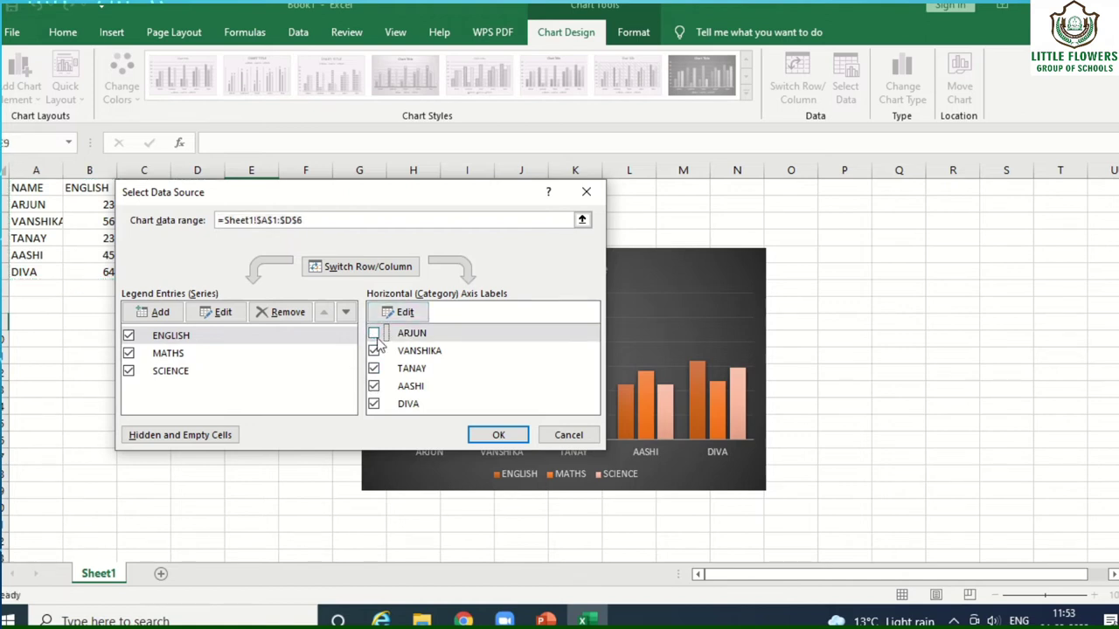
click(498, 436)
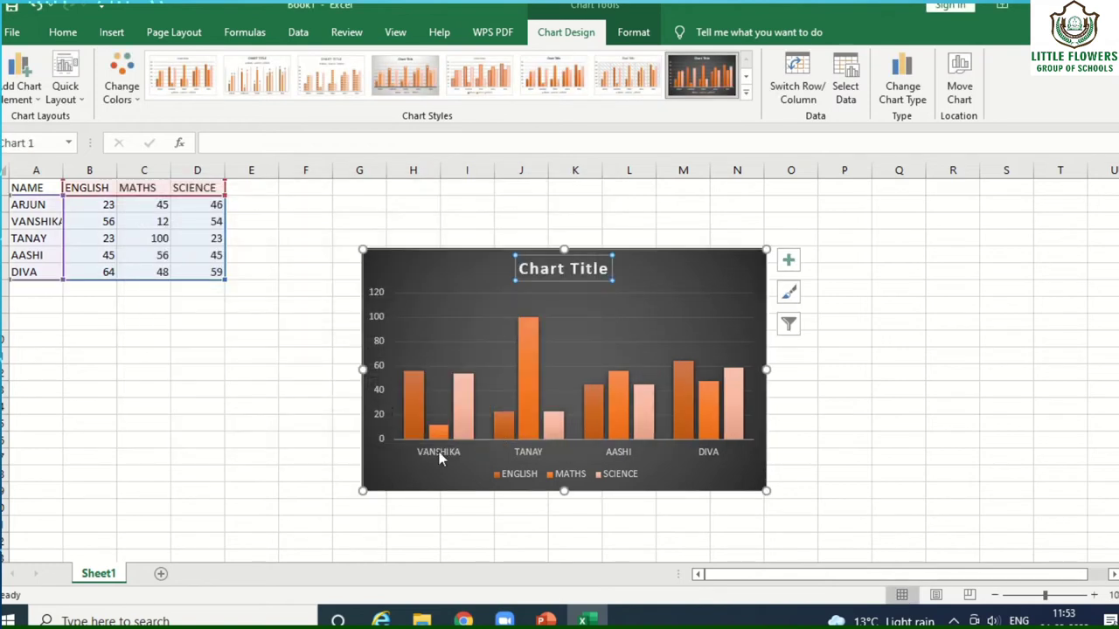
Step: Look through the line, pie and area chart types and change the chart to a Clustered Bar grouped by student
click(907, 95)
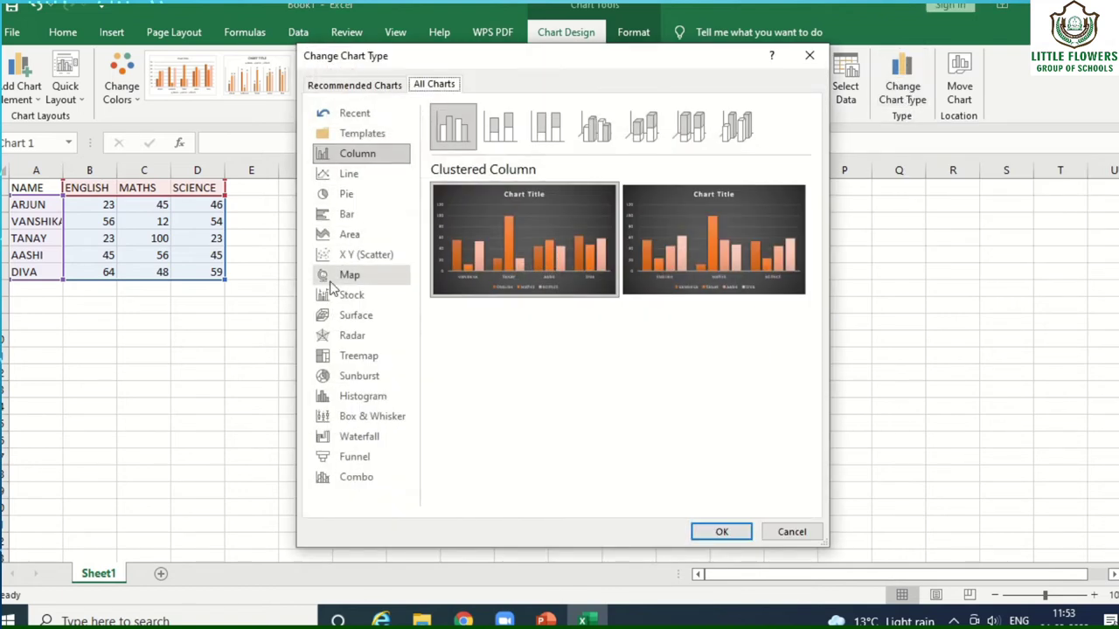
click(350, 175)
click(353, 194)
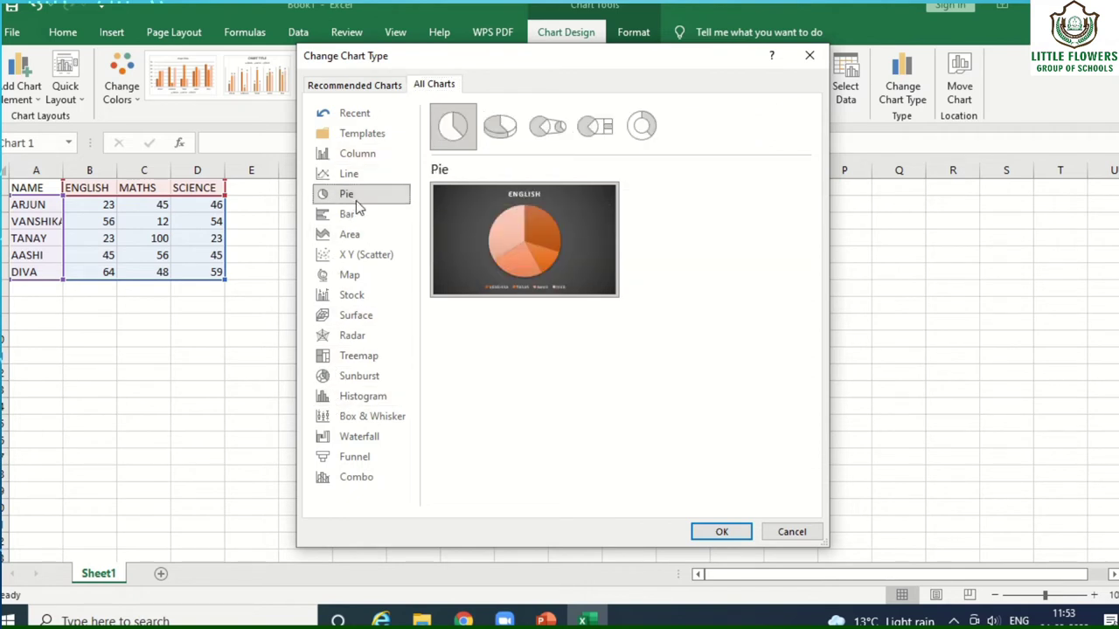
click(358, 214)
click(357, 236)
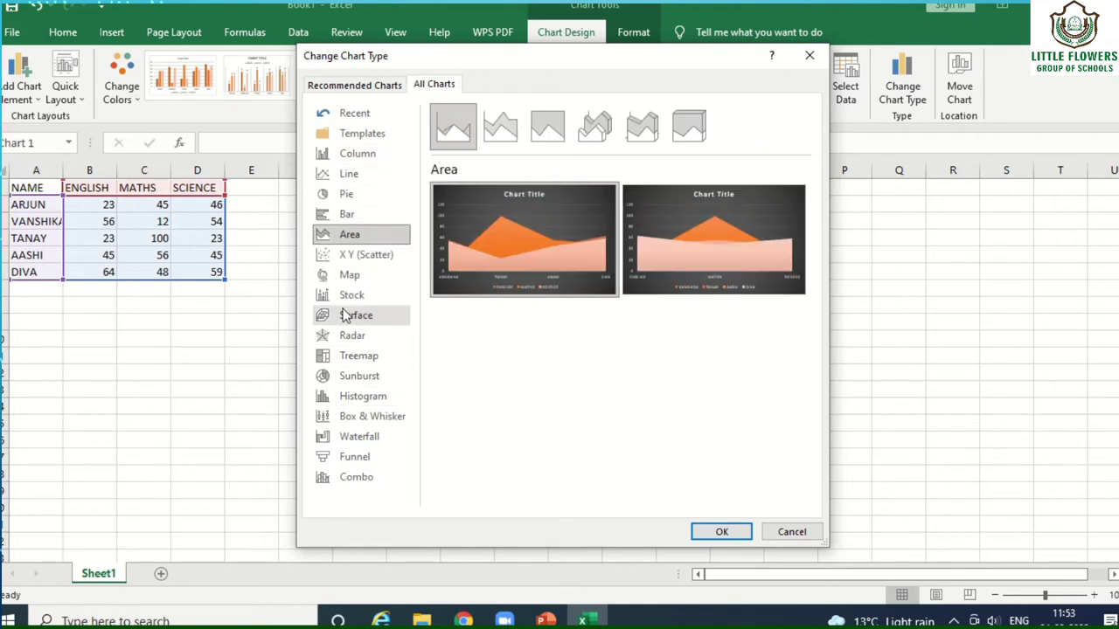
click(352, 174)
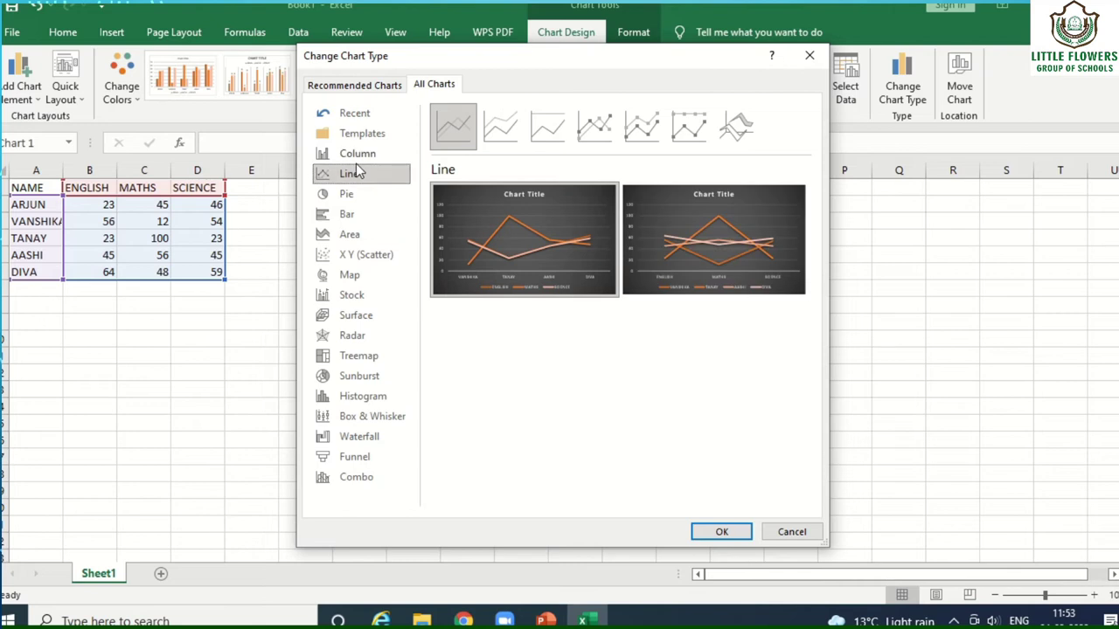
click(357, 215)
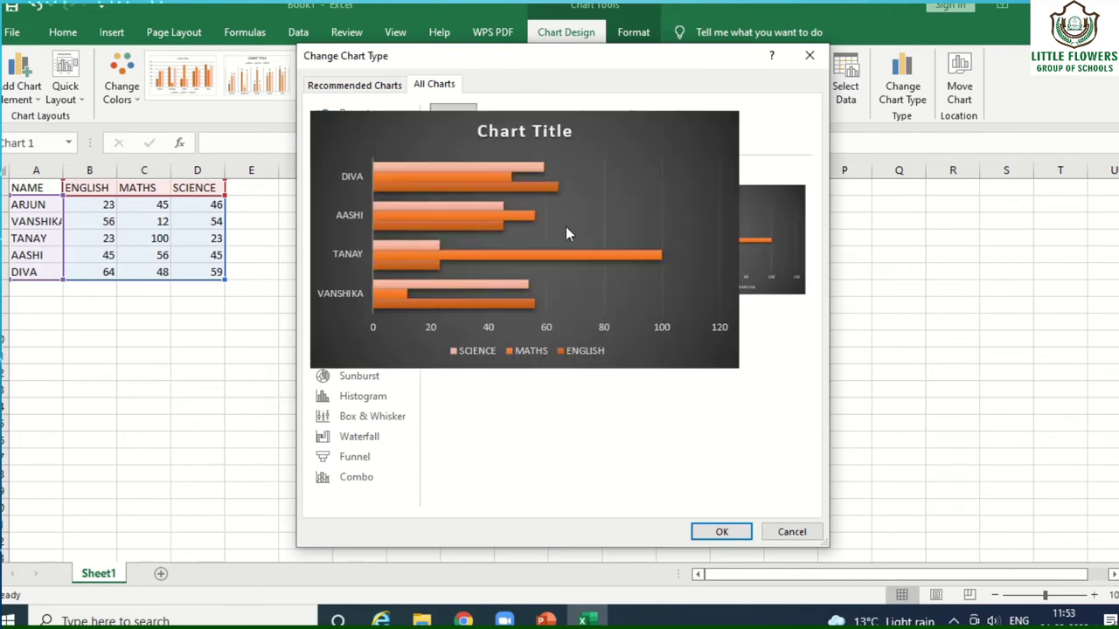
mouse_move(532, 241)
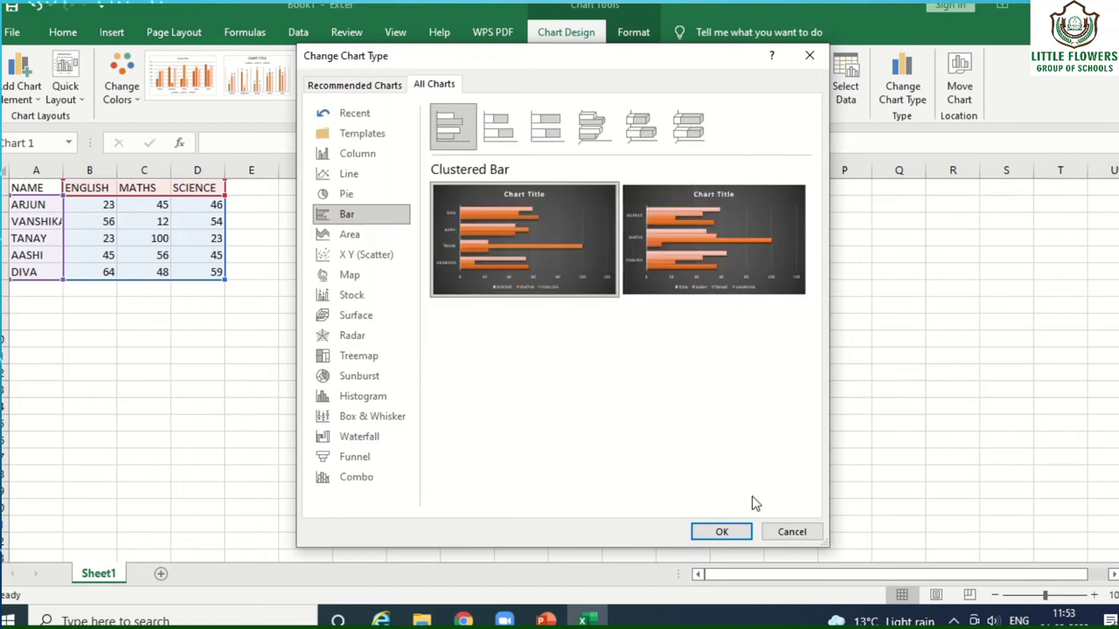
click(732, 532)
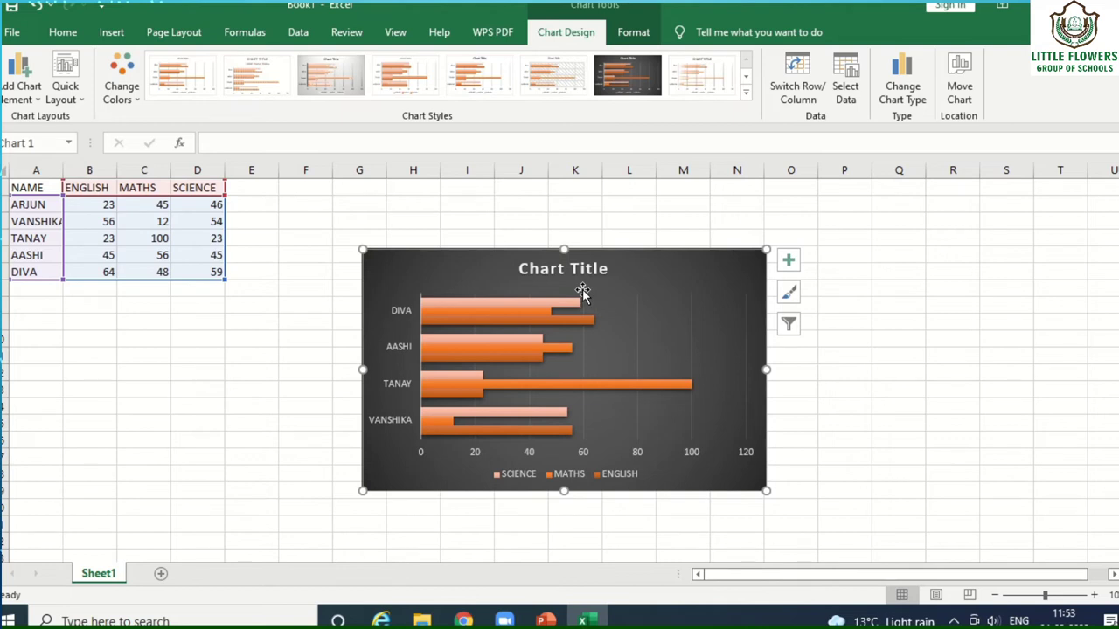
Step: Switch to PowerPoint and review the slides "Formatting a Chart" and "Steps to Create a Chart"
click(536, 618)
click(113, 487)
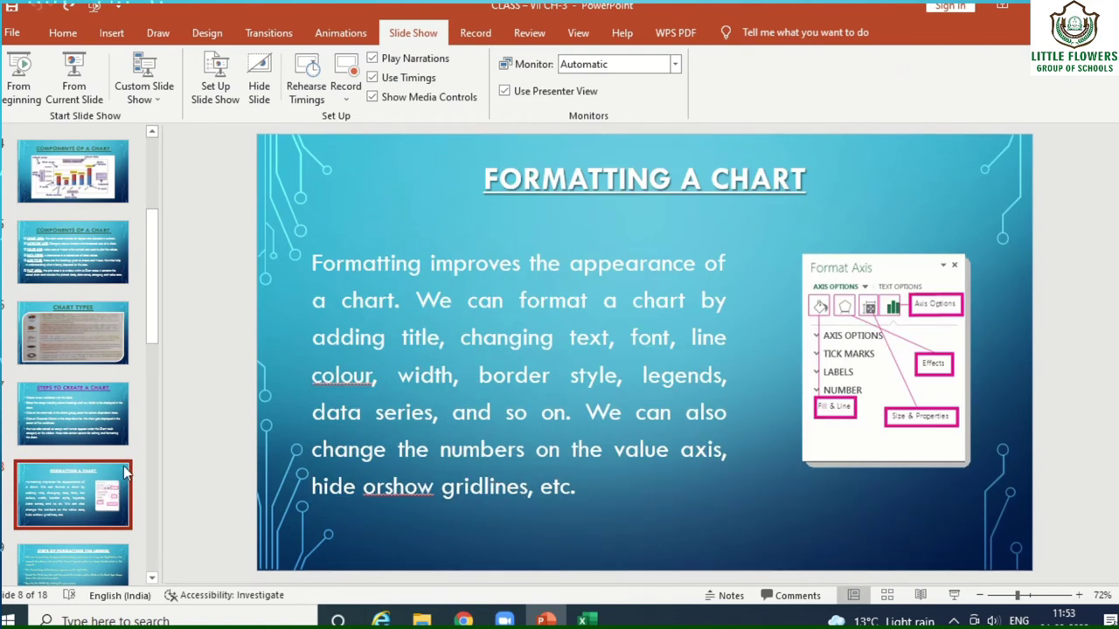
click(63, 416)
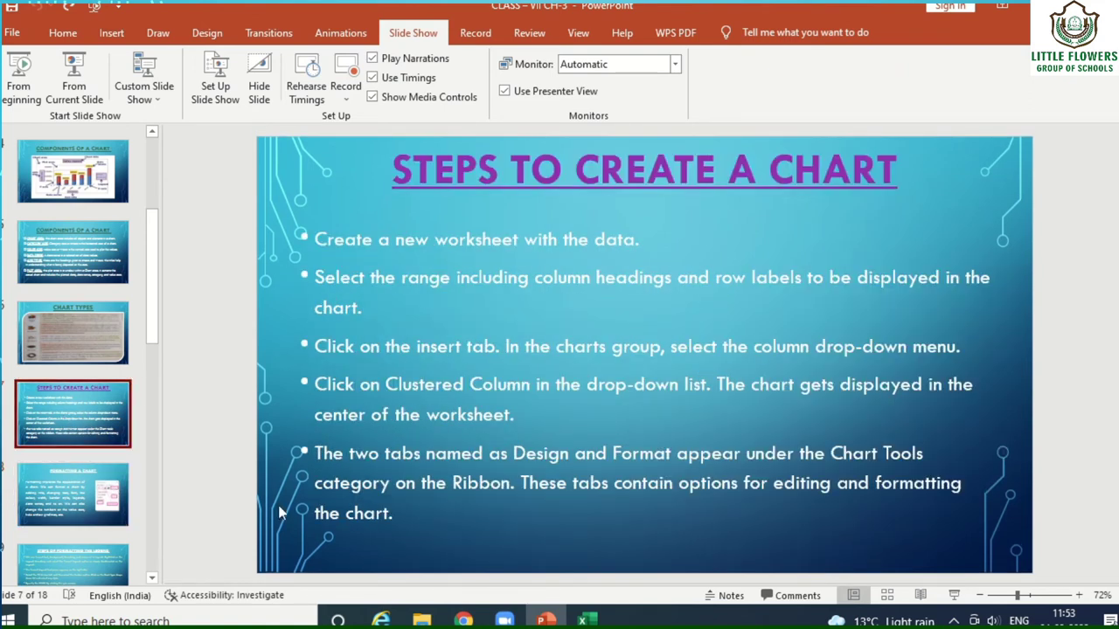
Step: Switch back to Excel and replace the bar chart's placeholder title with MARKS RECORD
click(582, 620)
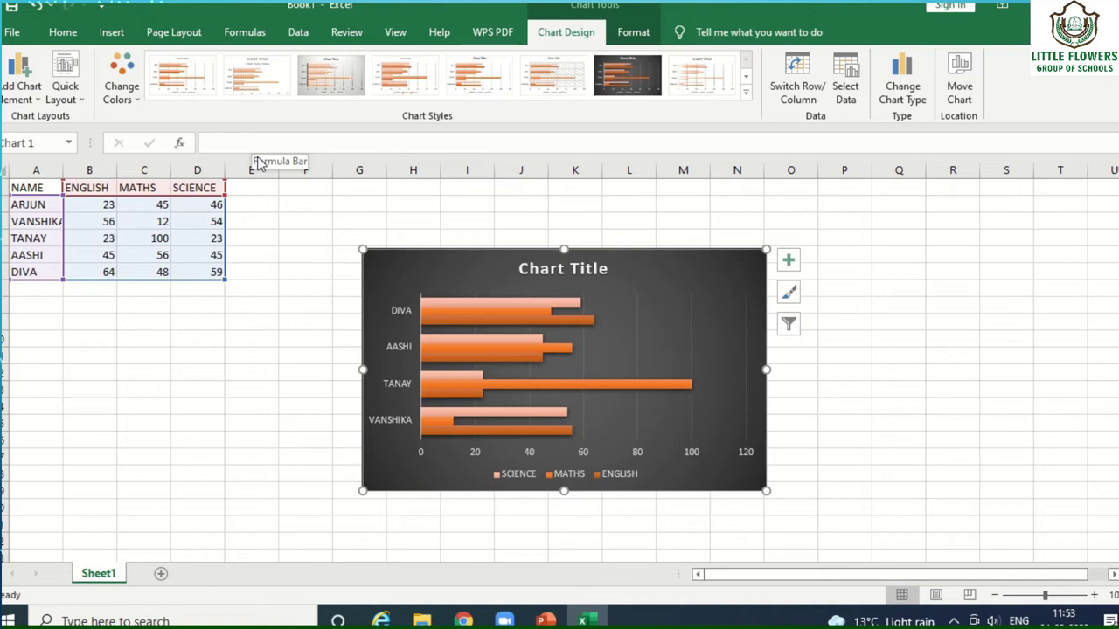
click(519, 322)
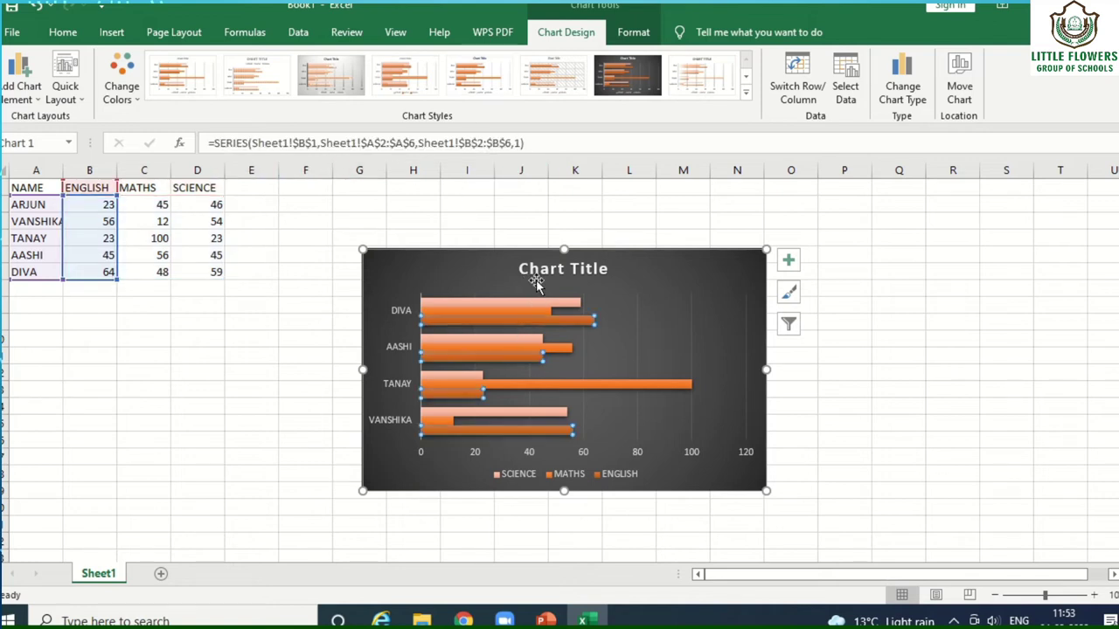
click(539, 270)
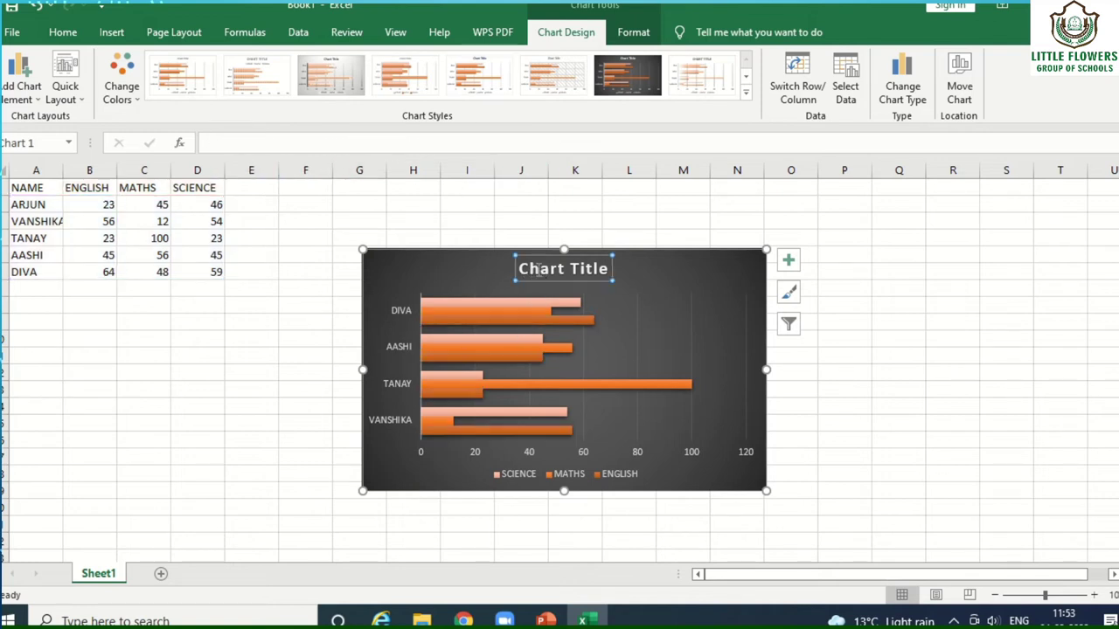
triple_click(607, 269)
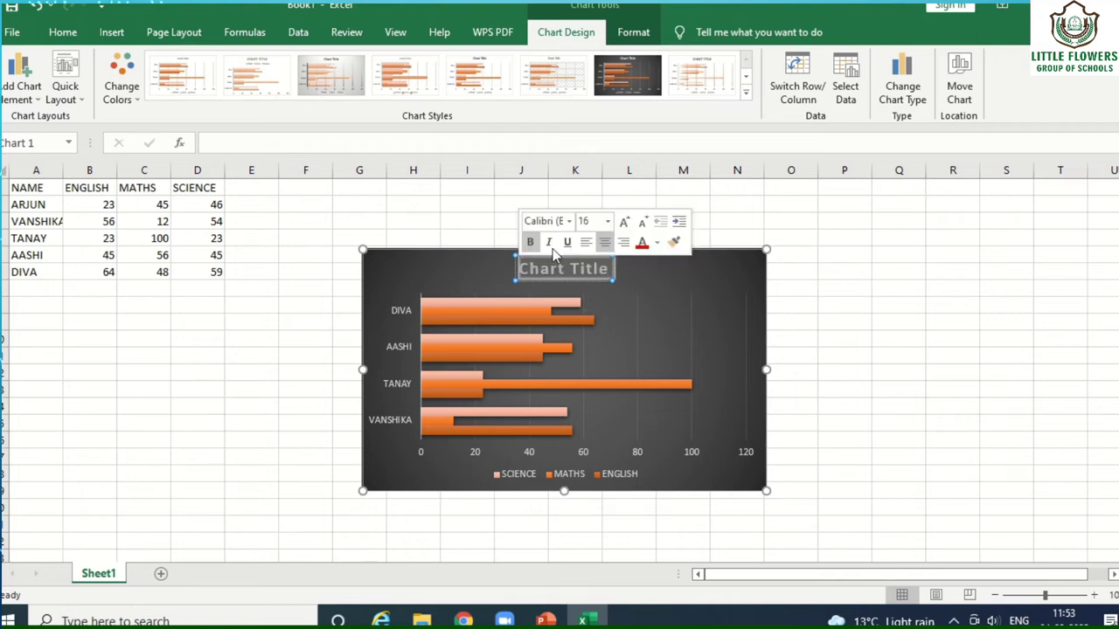
key(Delete)
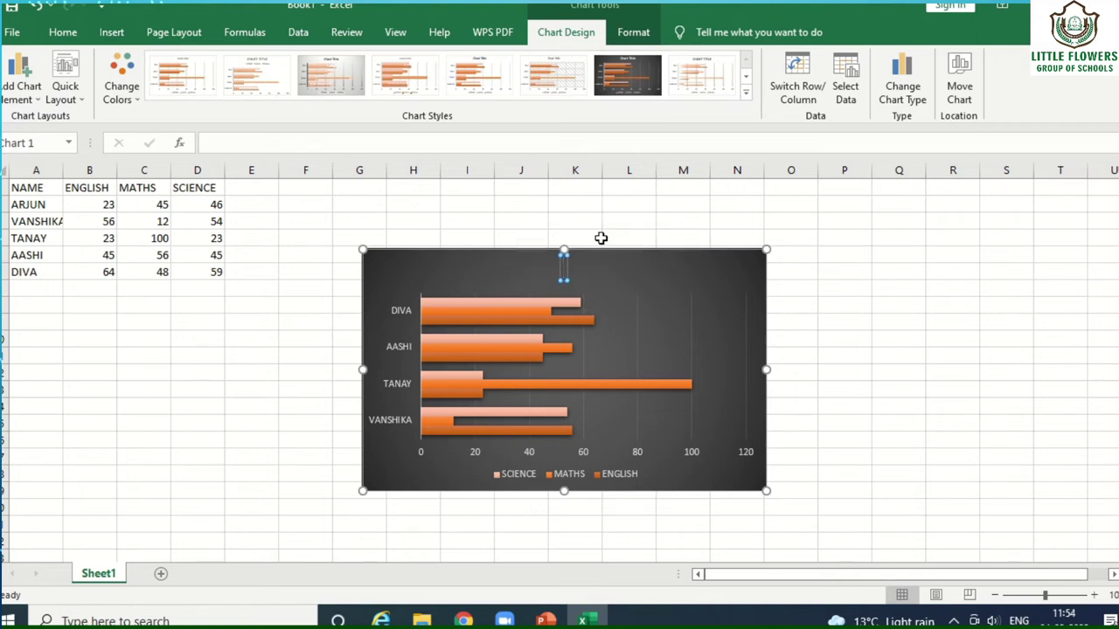
text(MA)
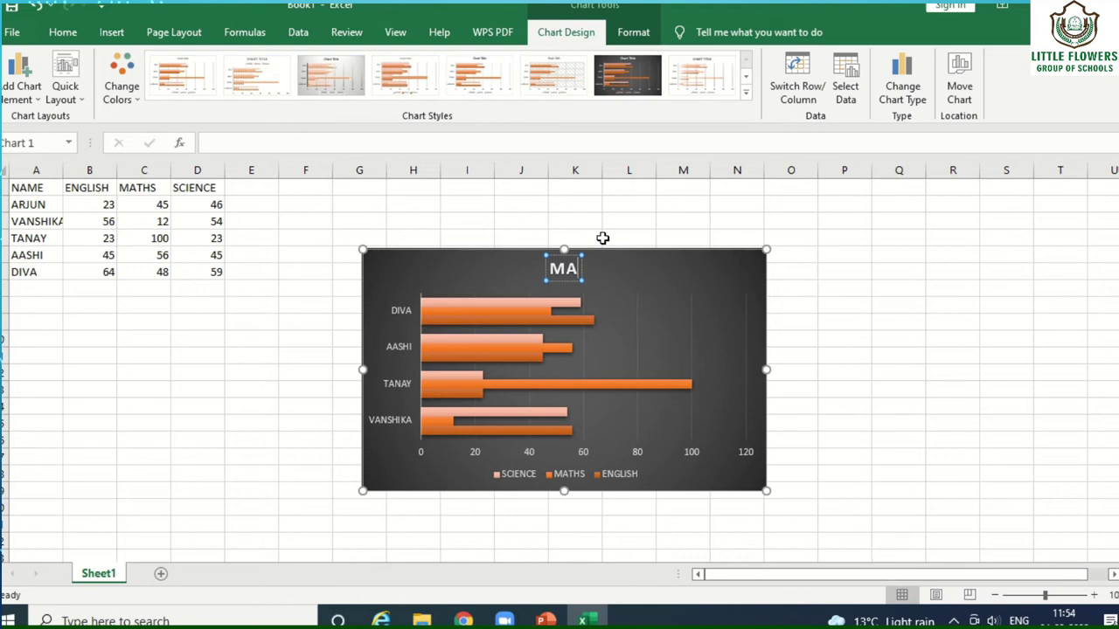
text(RKS RECORD)
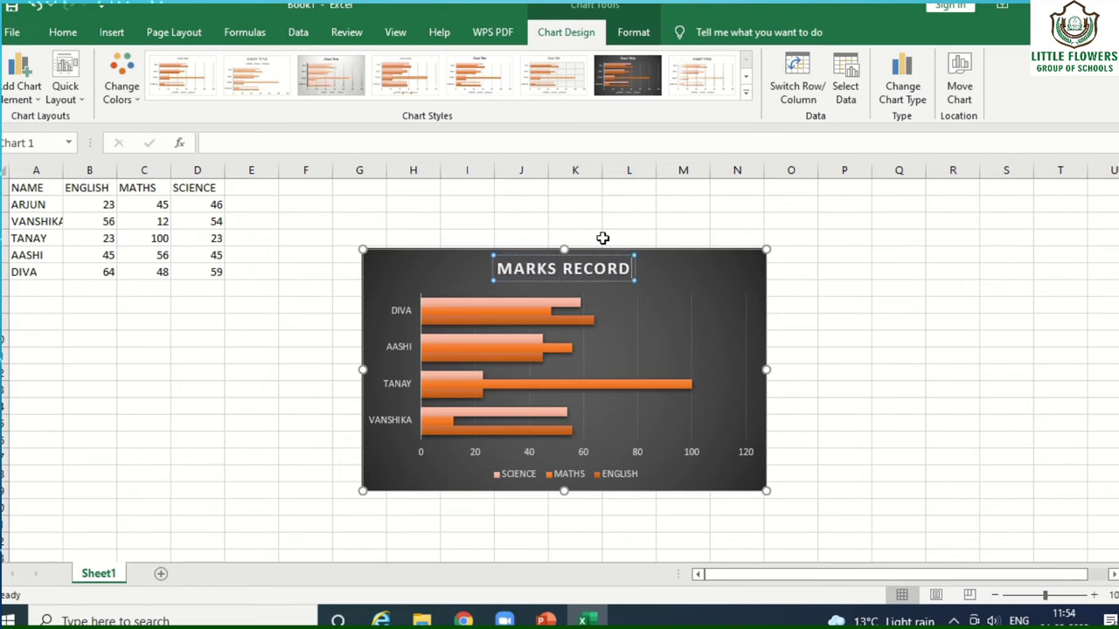
Step: Reword the ending of the chart title so that it reads MARKS OF STUDENTS
key(BackSpace)
key(BackSpace)
key(BackSpace)
key(BackSpace)
key(BackSpace)
key(BackSpace)
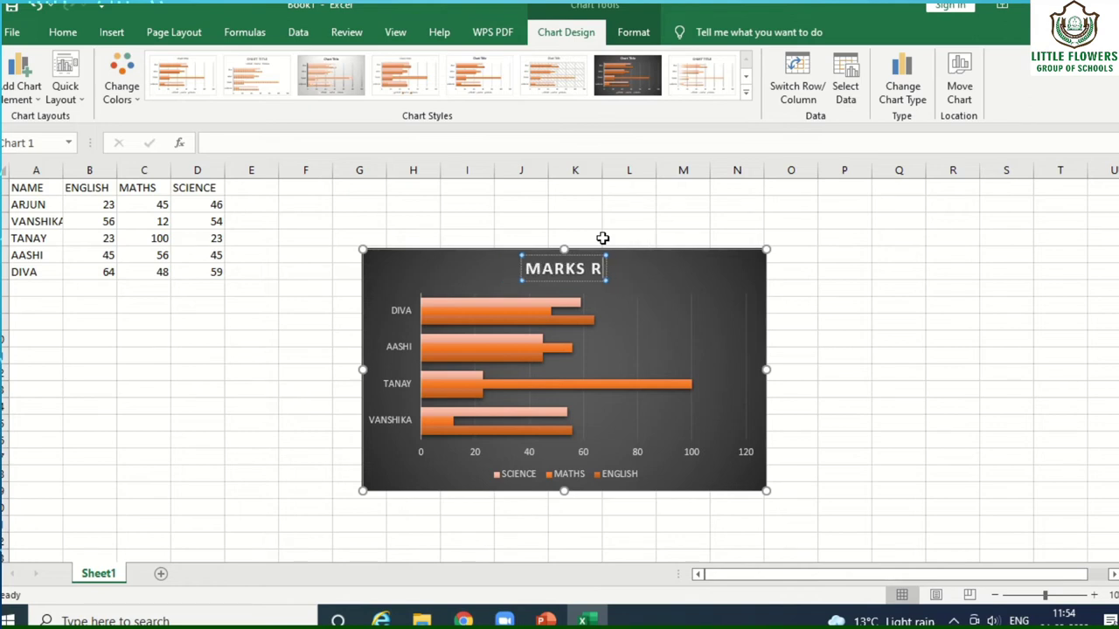
text(OF STUDENTS)
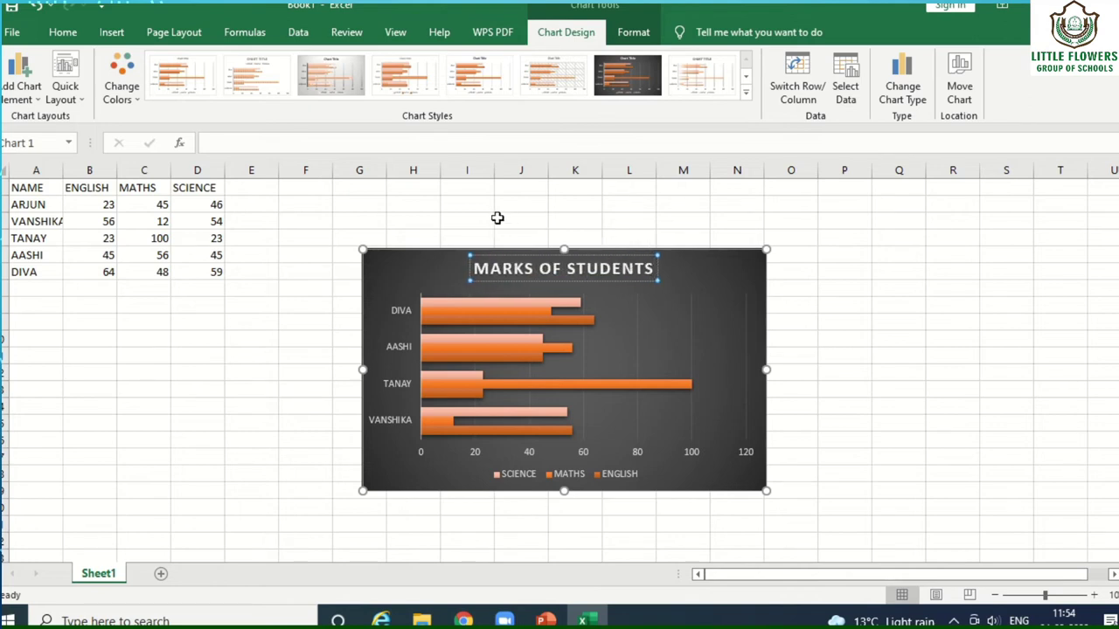
Step: Set the font of the chart title MARKS OF STUDENTS to Arial Black
click(497, 201)
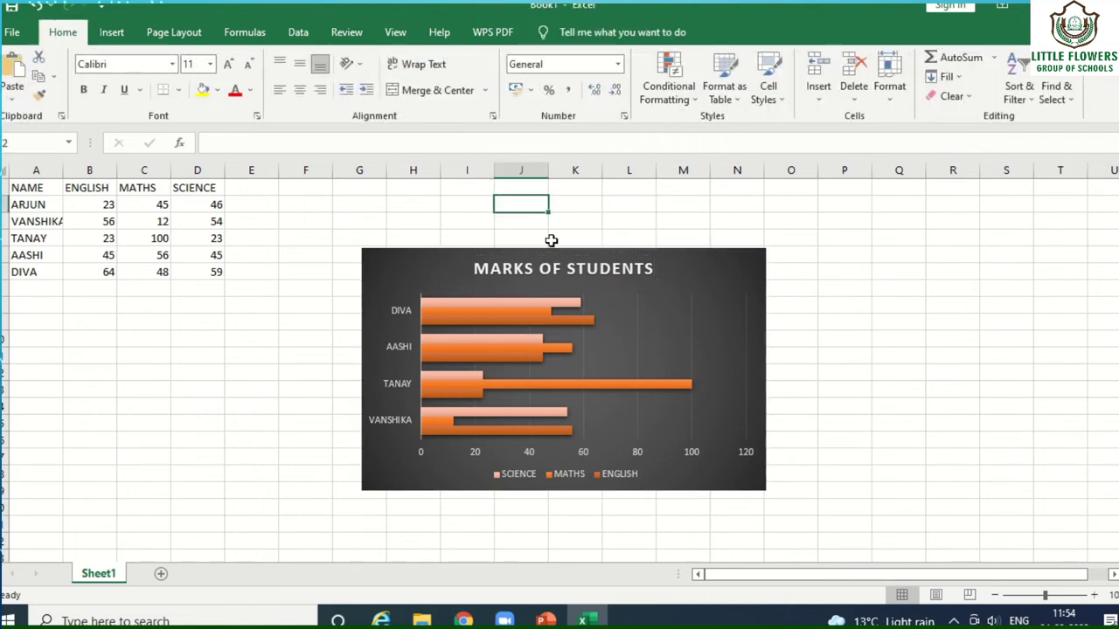
click(562, 269)
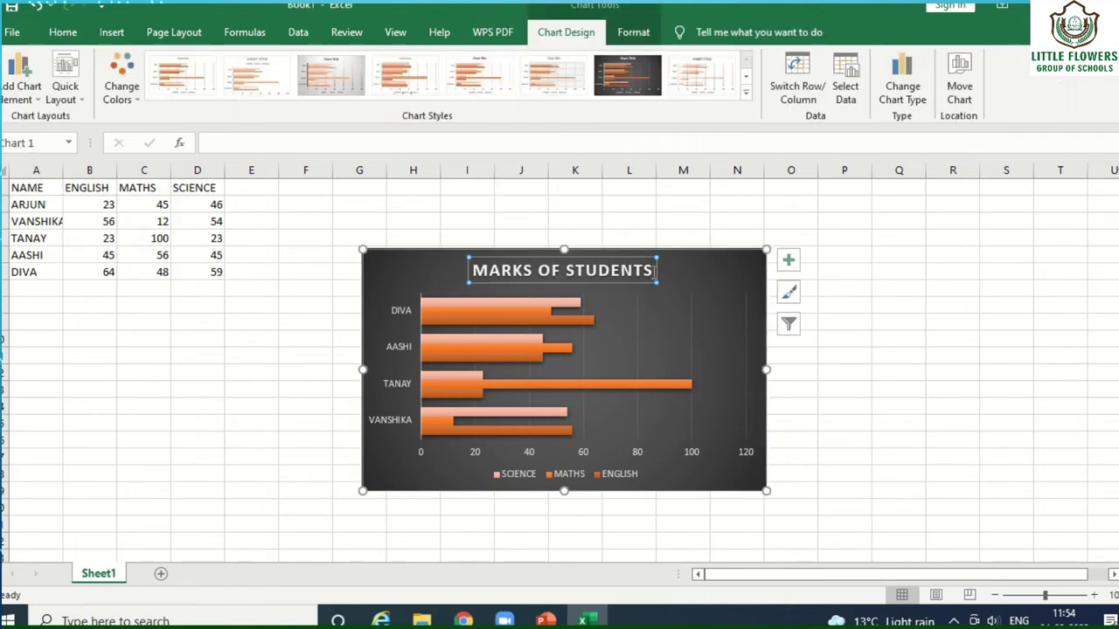
drag(656, 272, 470, 271)
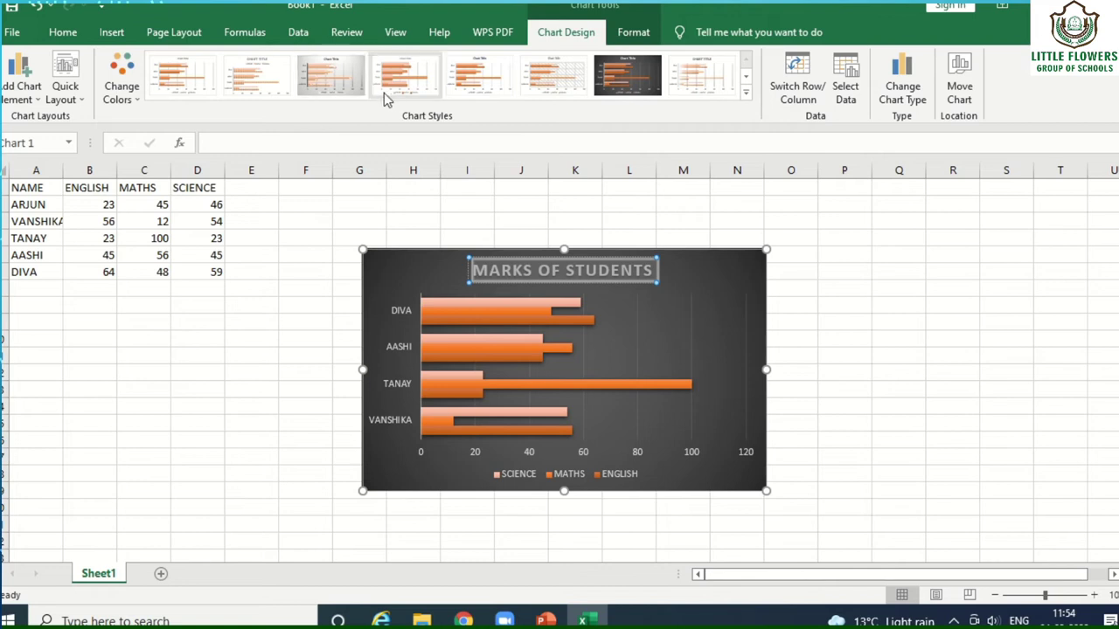
click(70, 39)
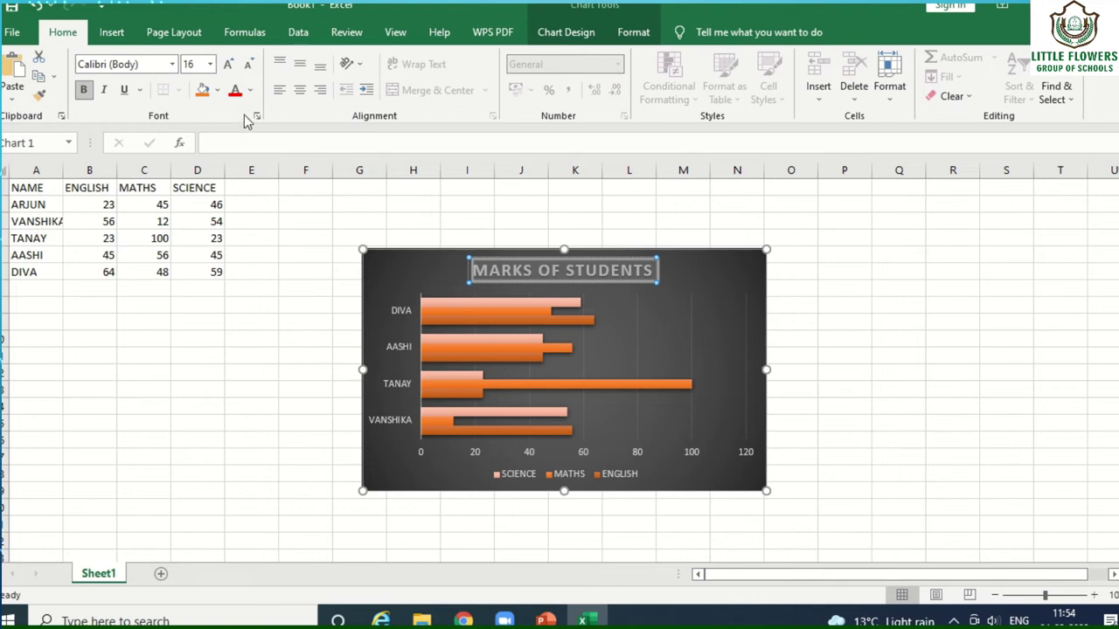
click(172, 64)
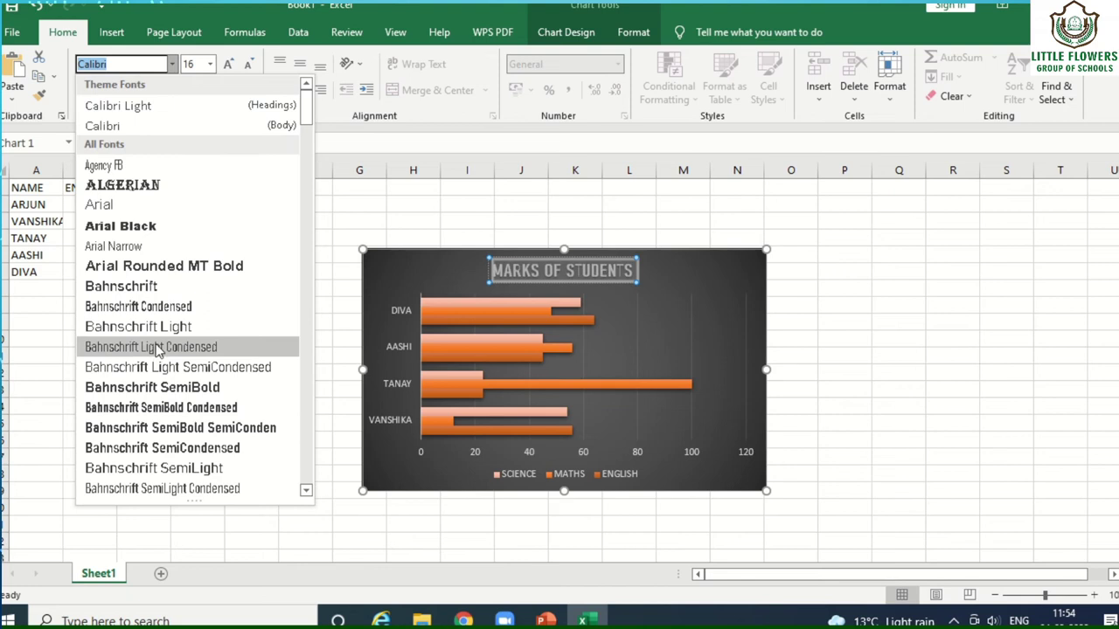
click(139, 226)
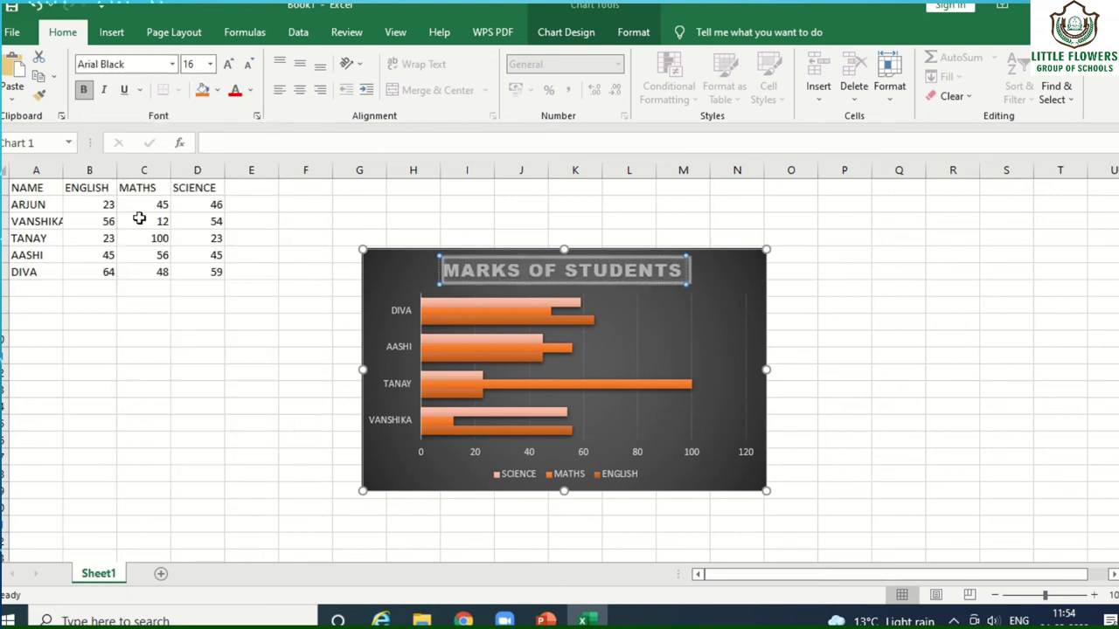
Step: Set the chart title's font size to 12 and give its box a light orange fill
click(210, 64)
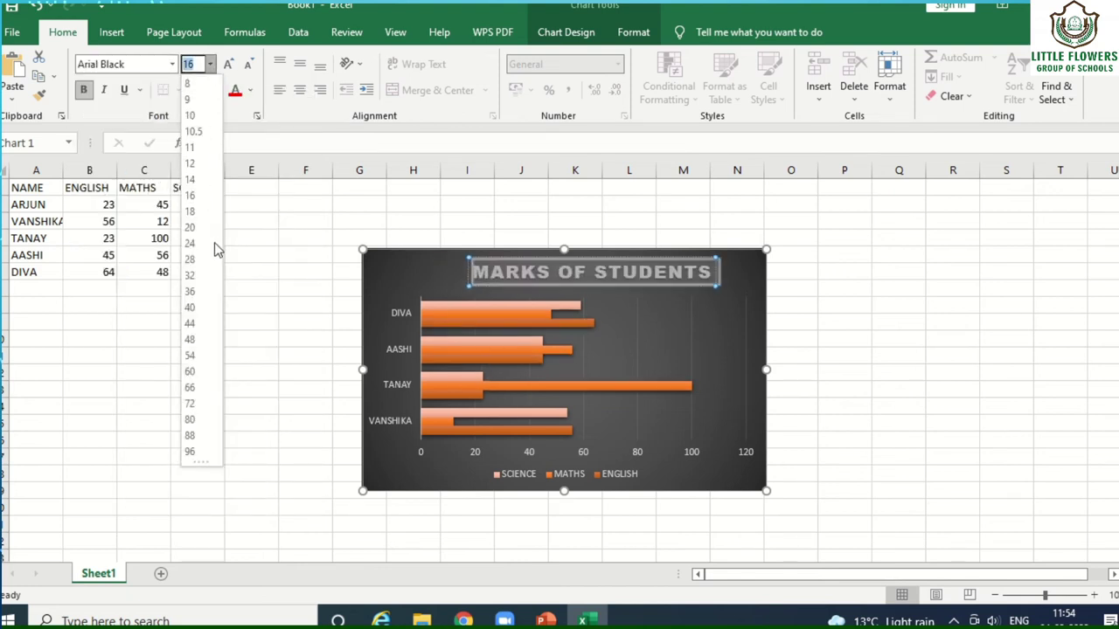
click(192, 164)
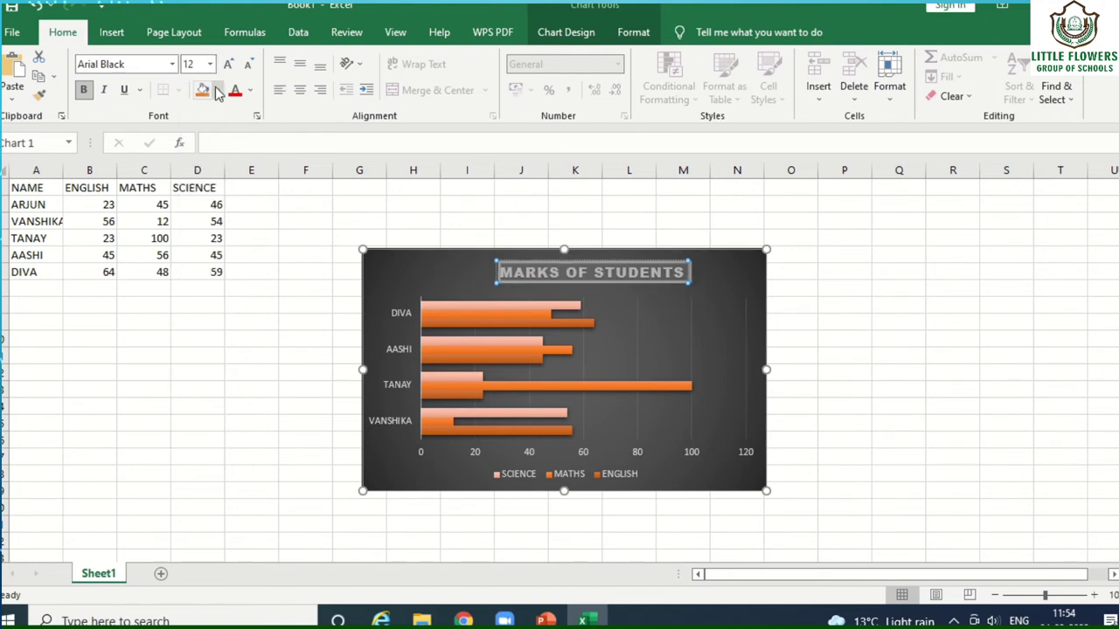
click(218, 91)
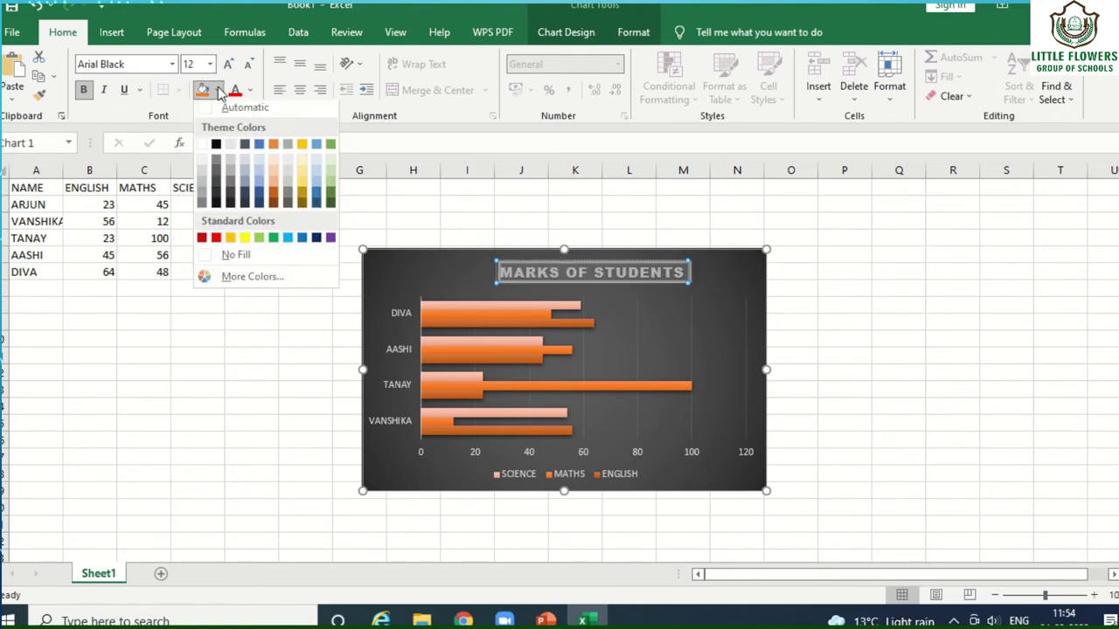
click(273, 182)
click(287, 308)
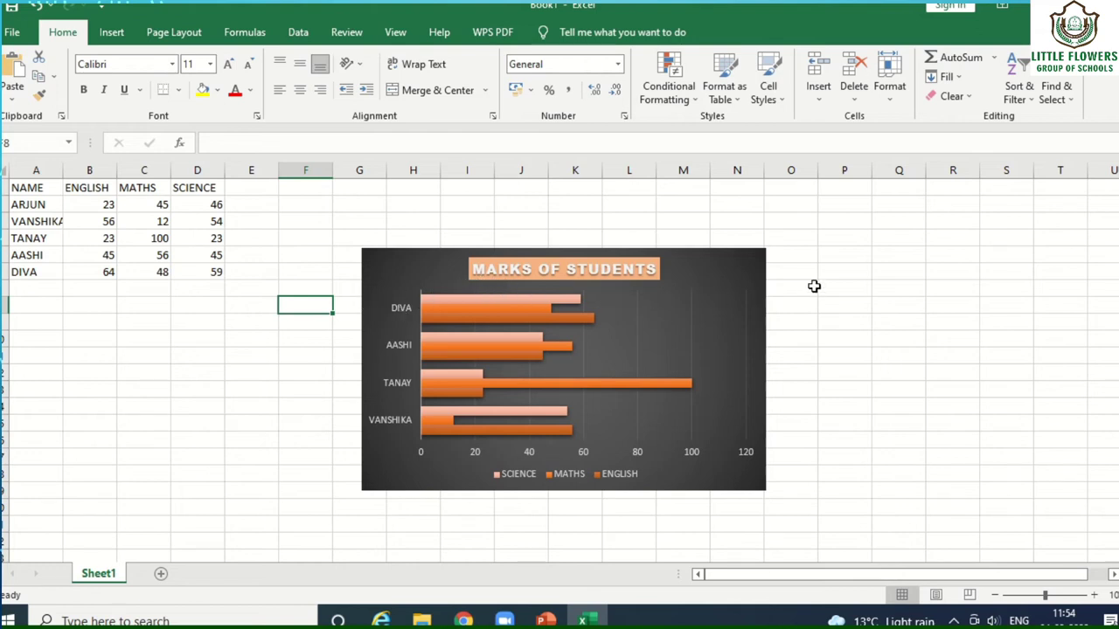
Step: Look through the chart elements that can be added, including the axis title, gridline and legend options
click(434, 309)
click(546, 35)
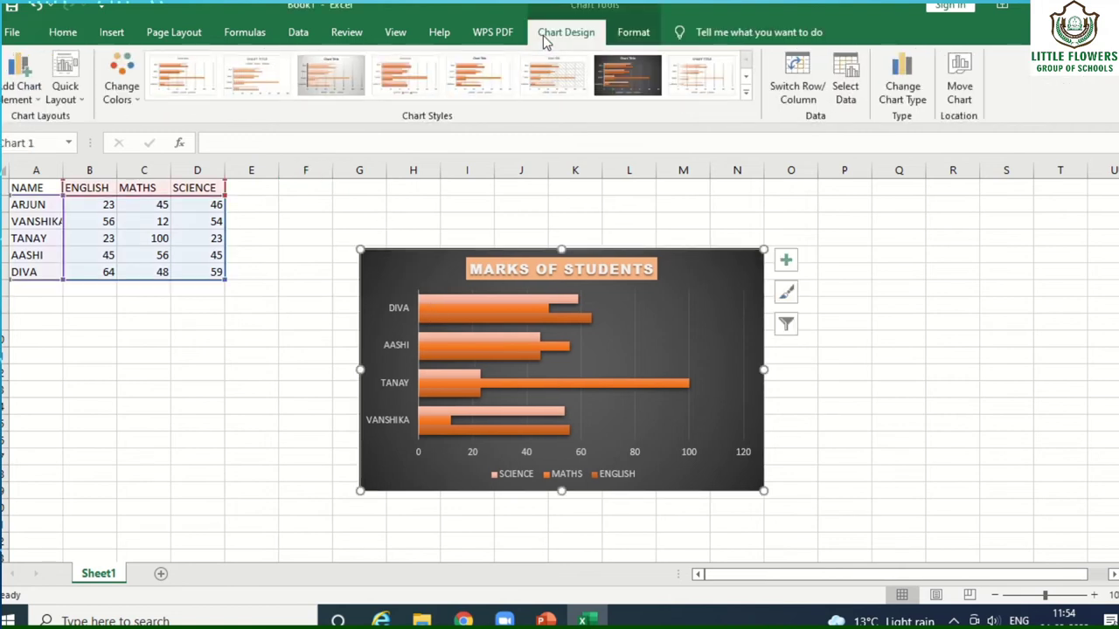
click(28, 103)
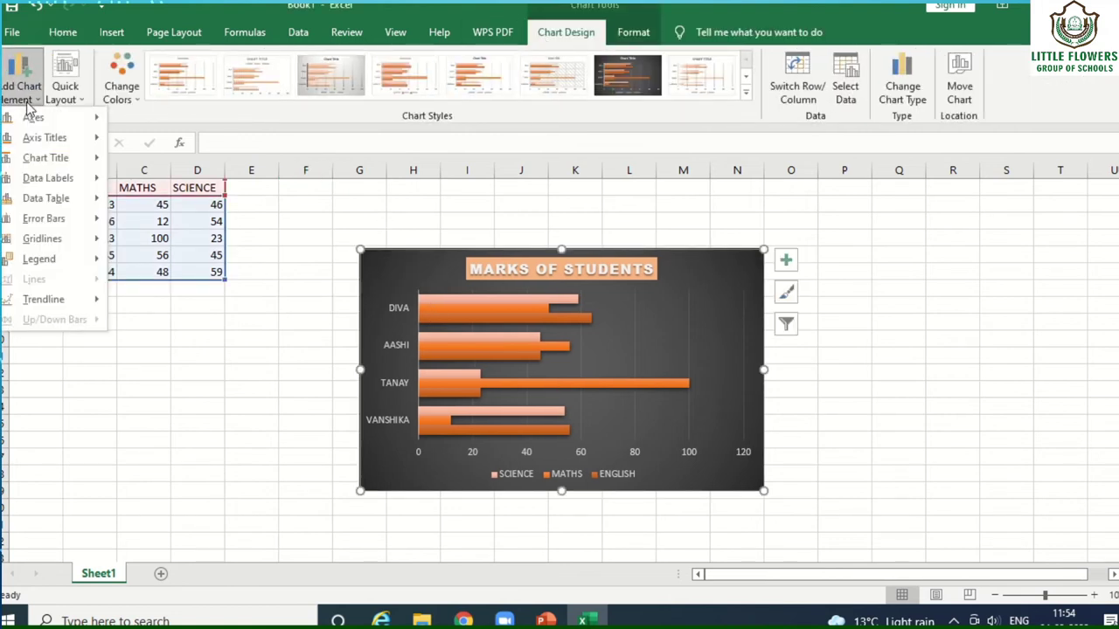
mouse_move(58, 142)
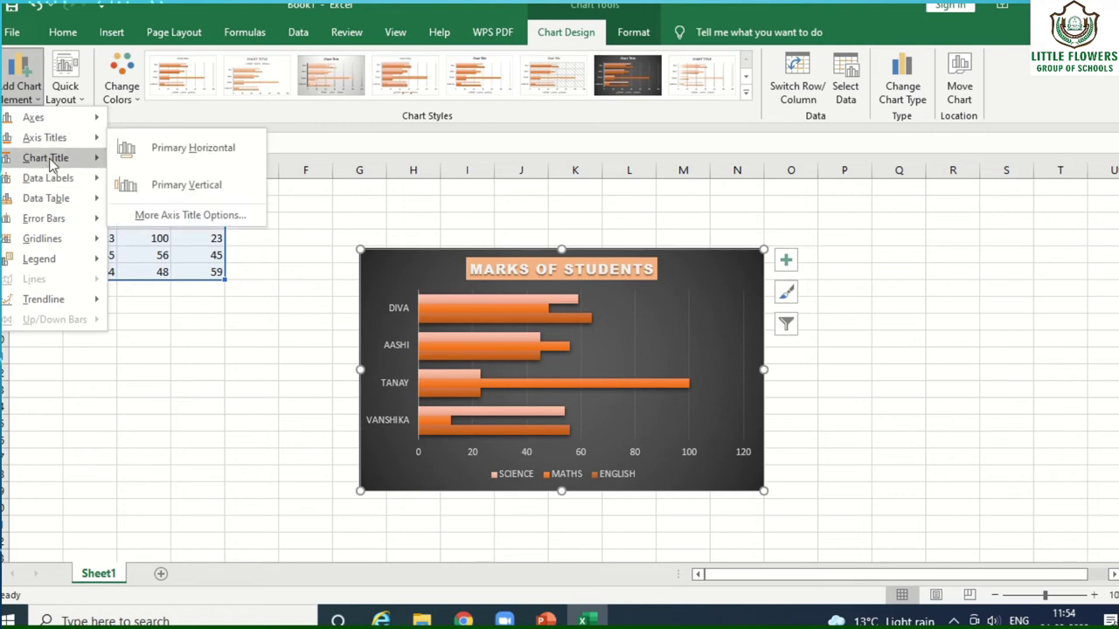
mouse_move(50, 165)
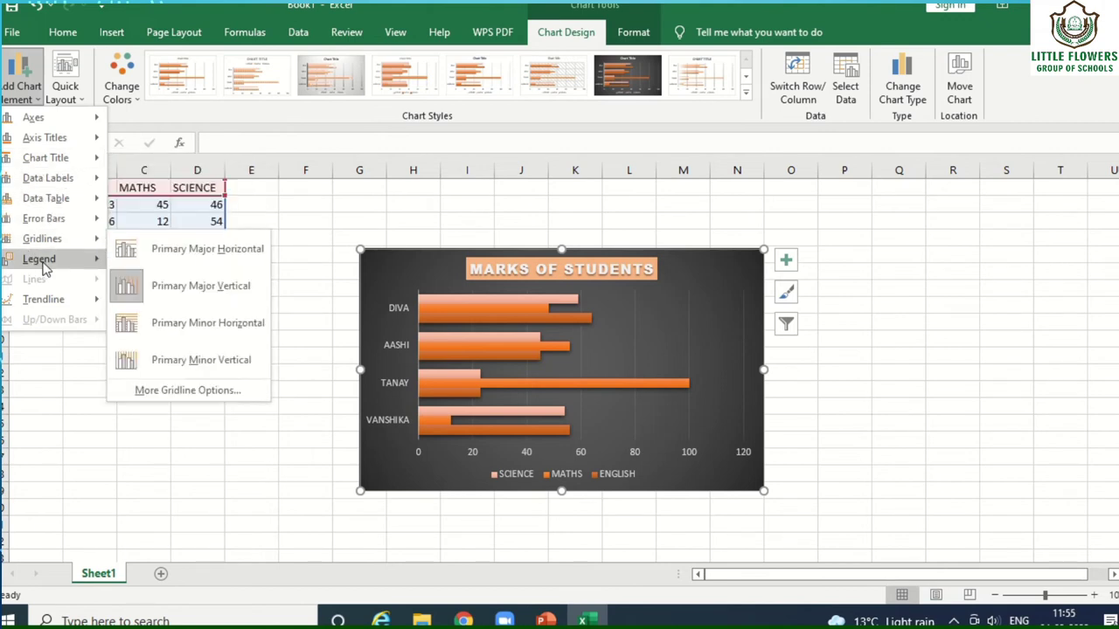
mouse_move(42, 262)
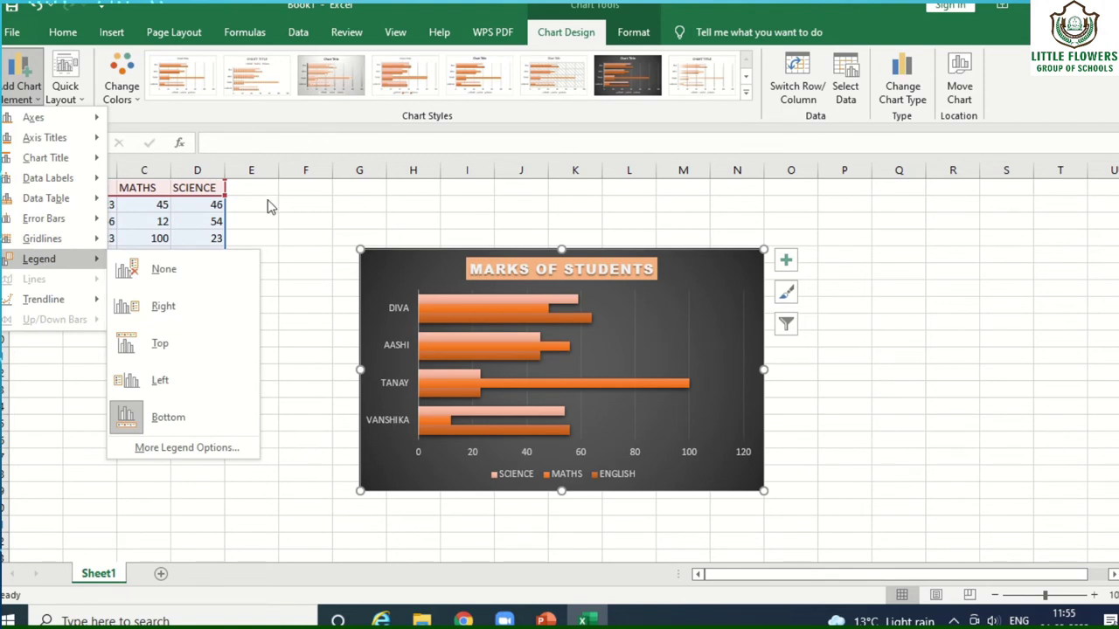
click(293, 204)
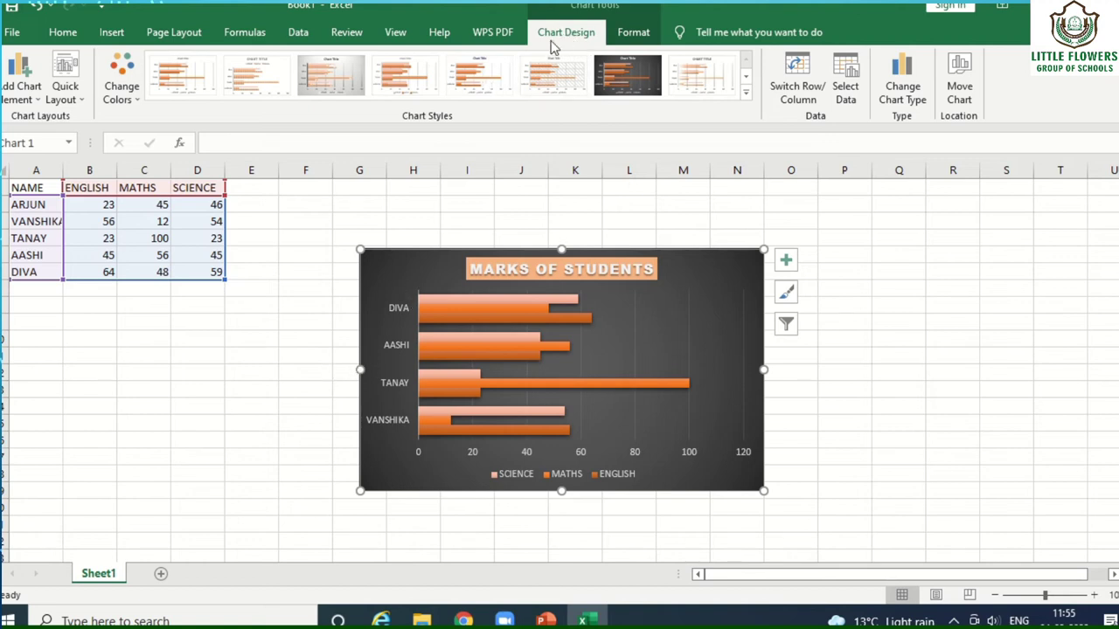
click(350, 353)
click(377, 365)
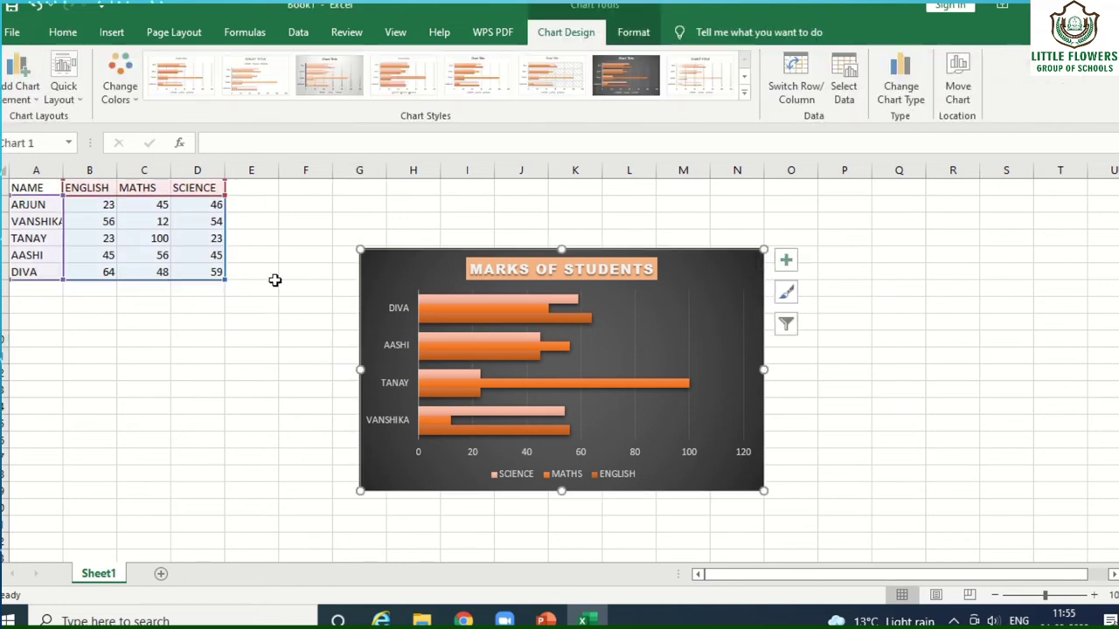
Step: Add a primary vertical axis title to the chart and replace its placeholder text with NAMR OF THE STUDENTS
click(21, 85)
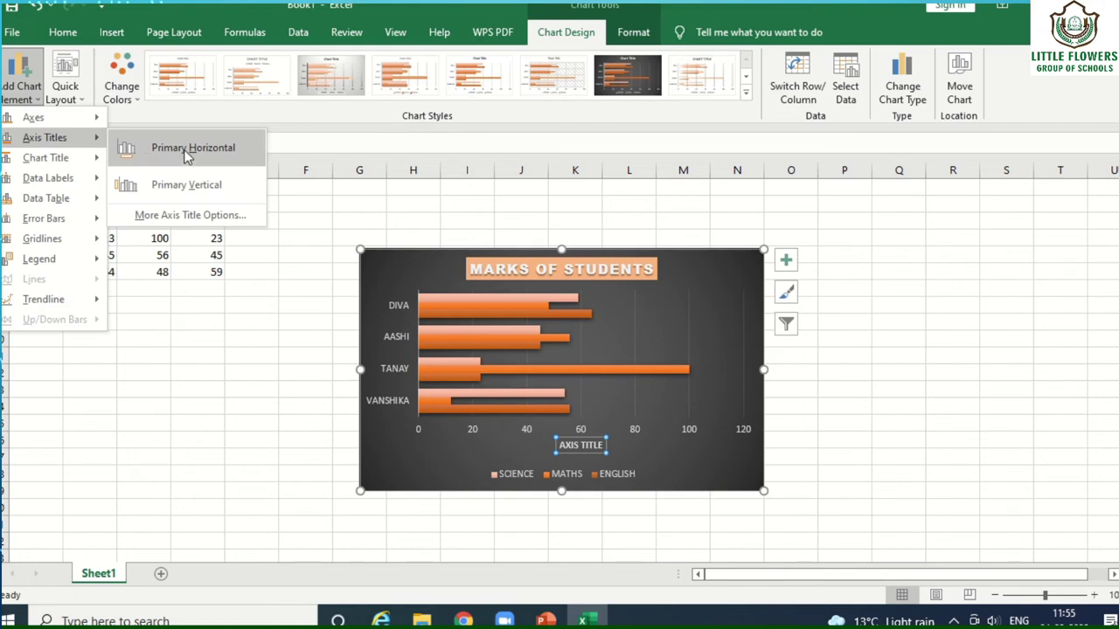
click(186, 190)
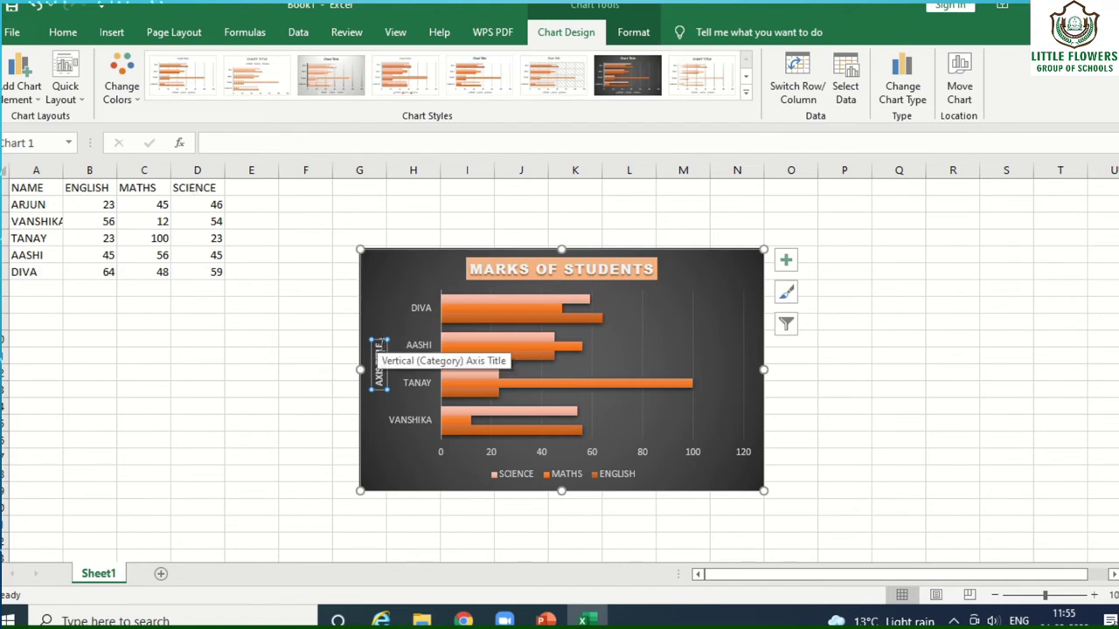
drag(378, 342, 396, 391)
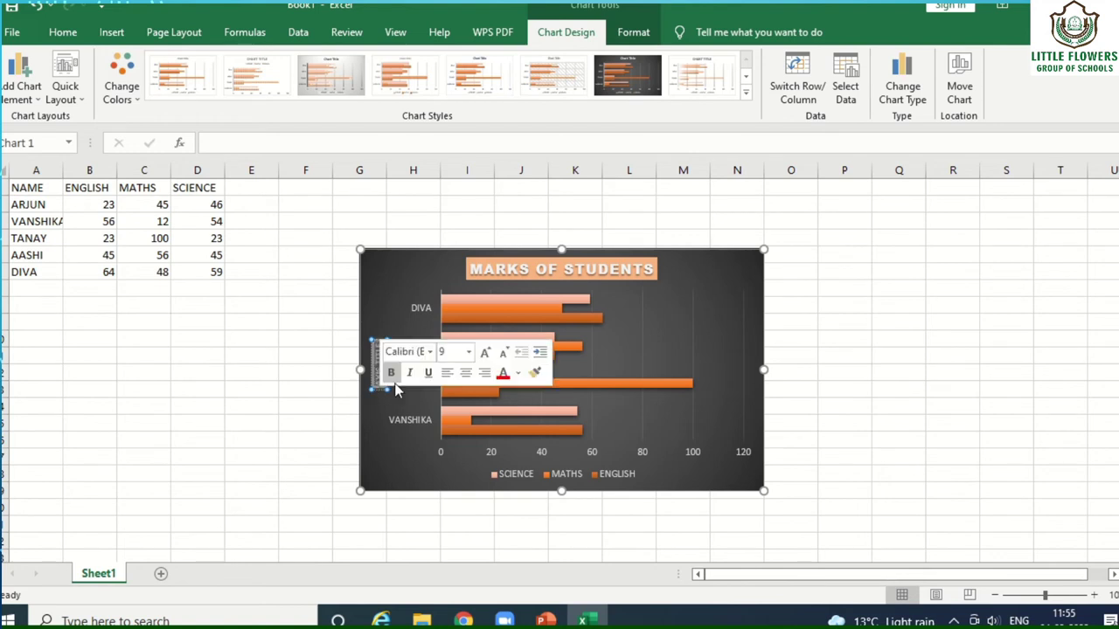
text(NAMR OF T)
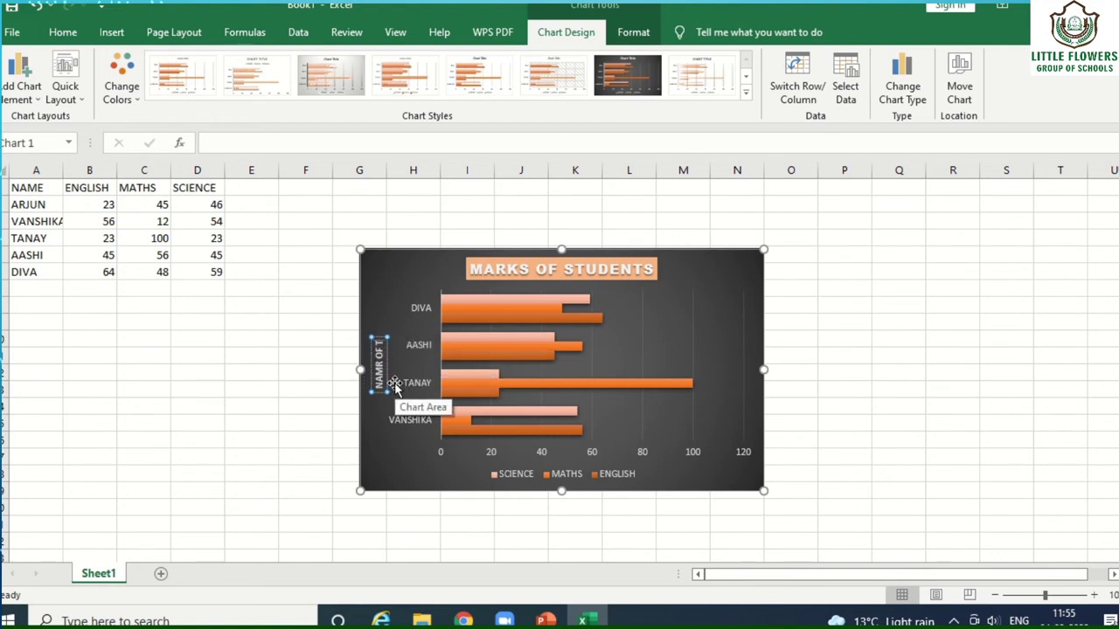
text(HE STUDENTS)
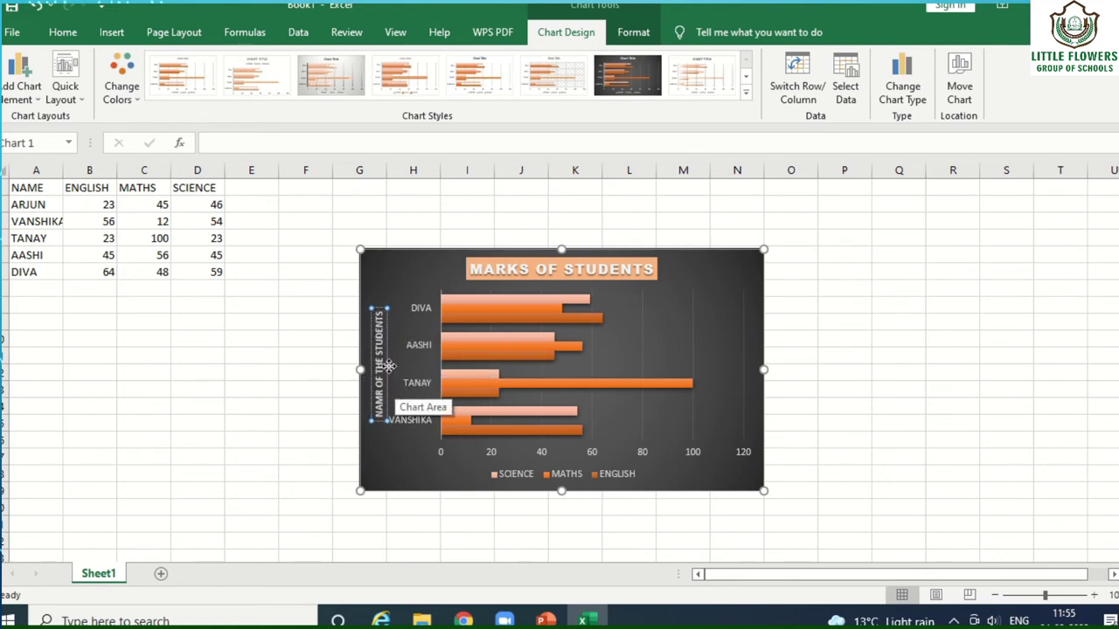
click(320, 439)
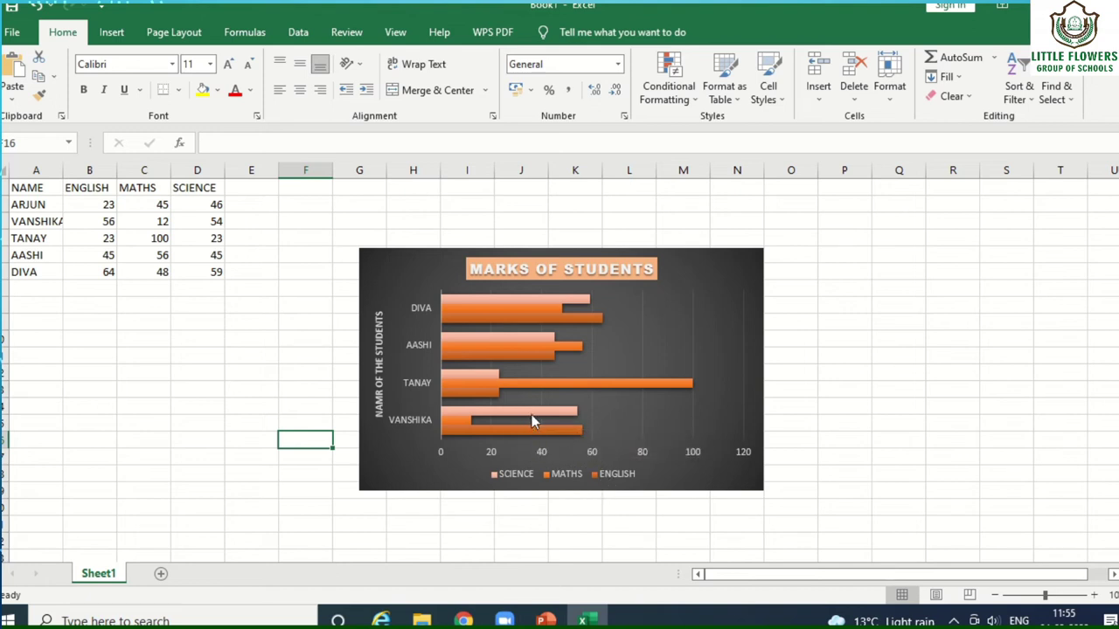
mouse_move(470, 425)
click(380, 366)
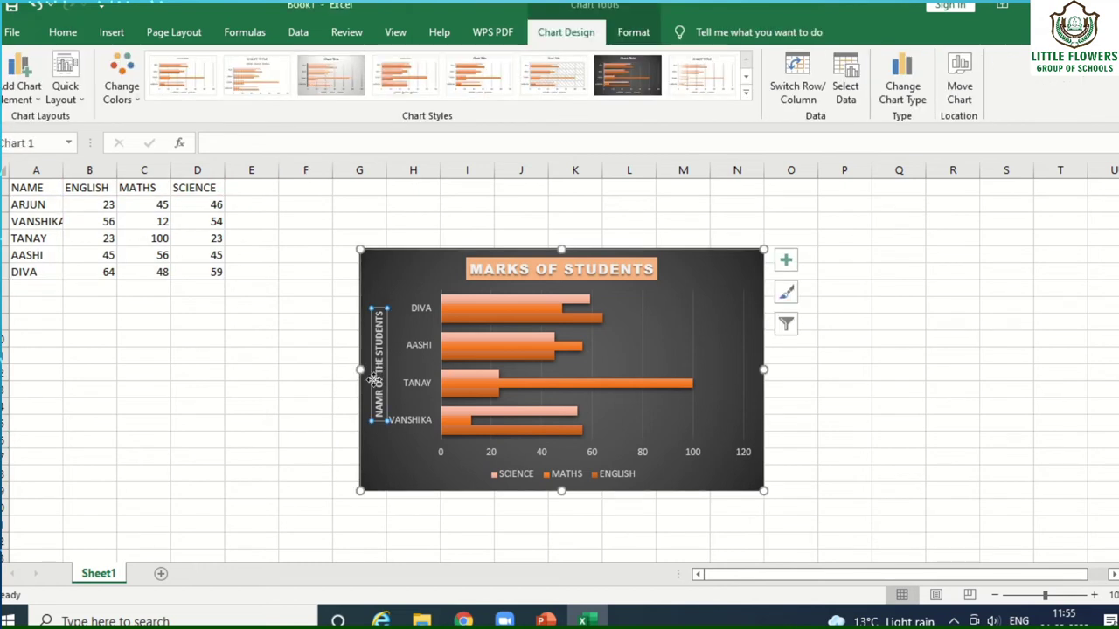
click(393, 388)
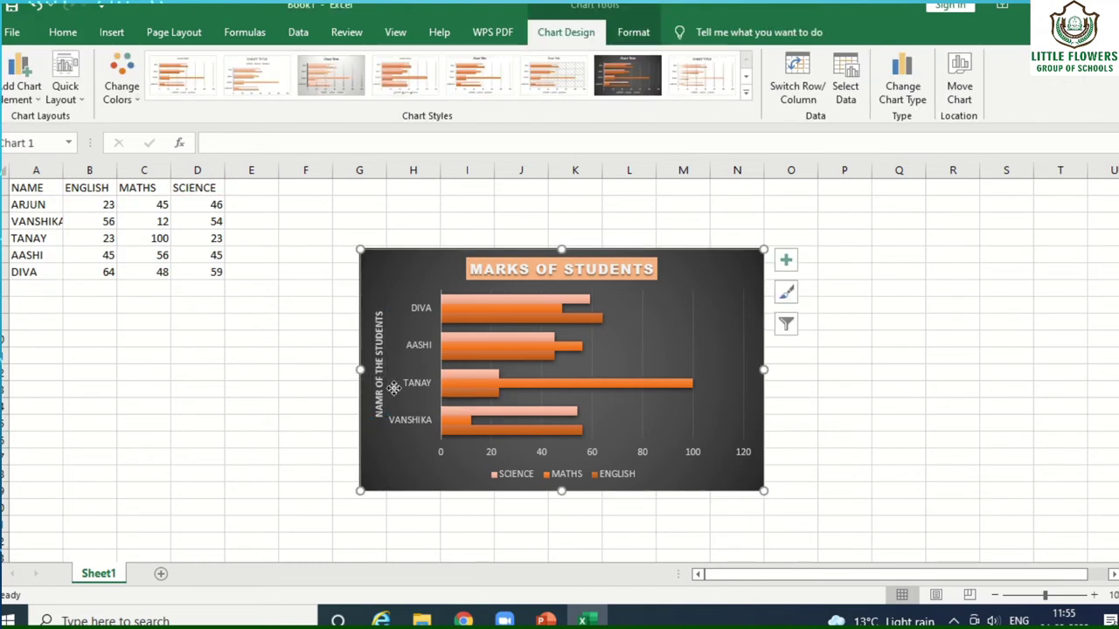
click(381, 371)
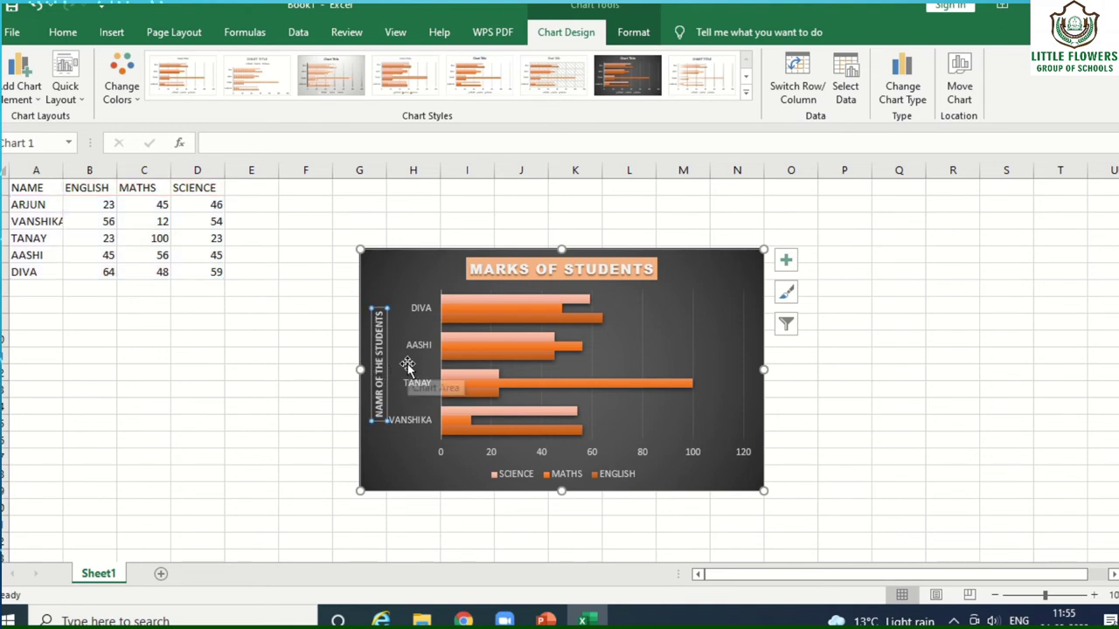
Step: Add data labels to the chart's bars using the Outside End position
click(24, 102)
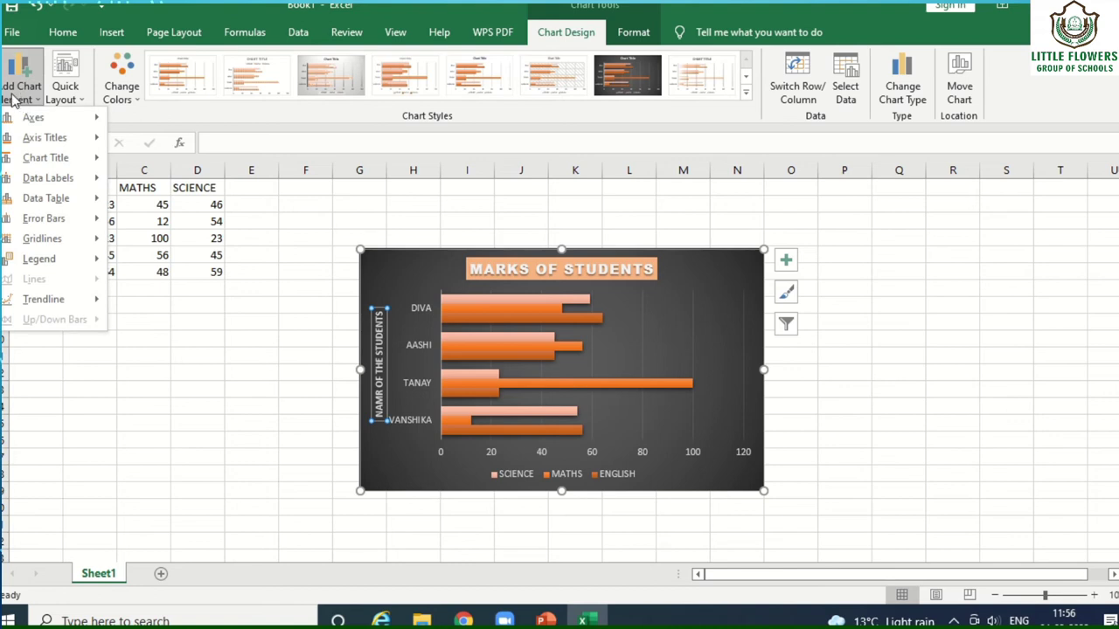
mouse_move(62, 180)
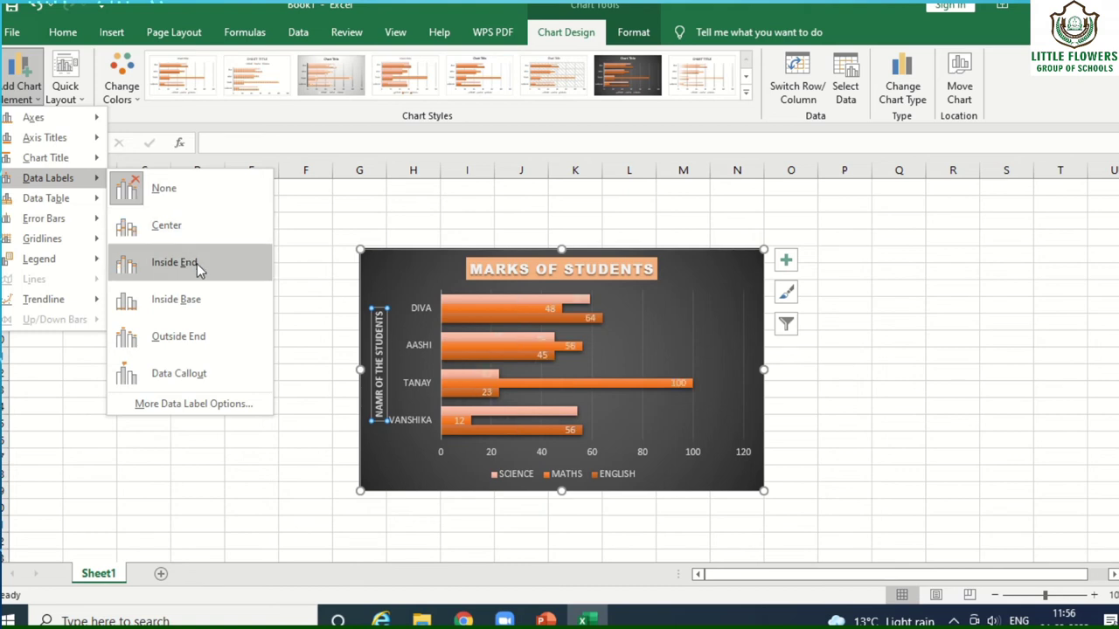
click(211, 330)
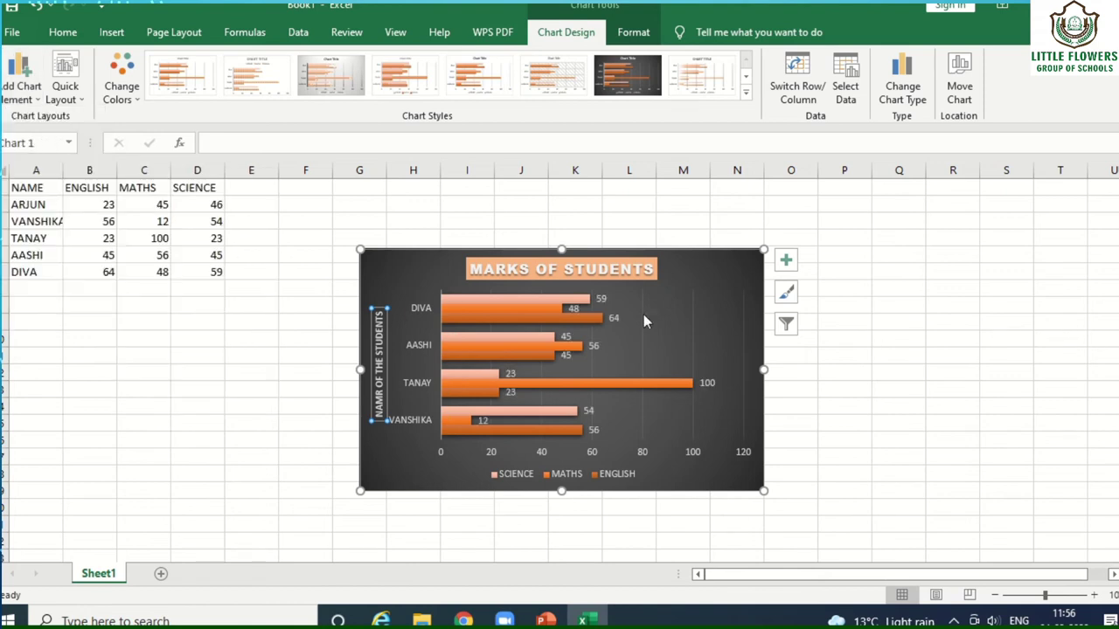
Step: Add a data table without legend keys beneath the chart's plot area
click(26, 94)
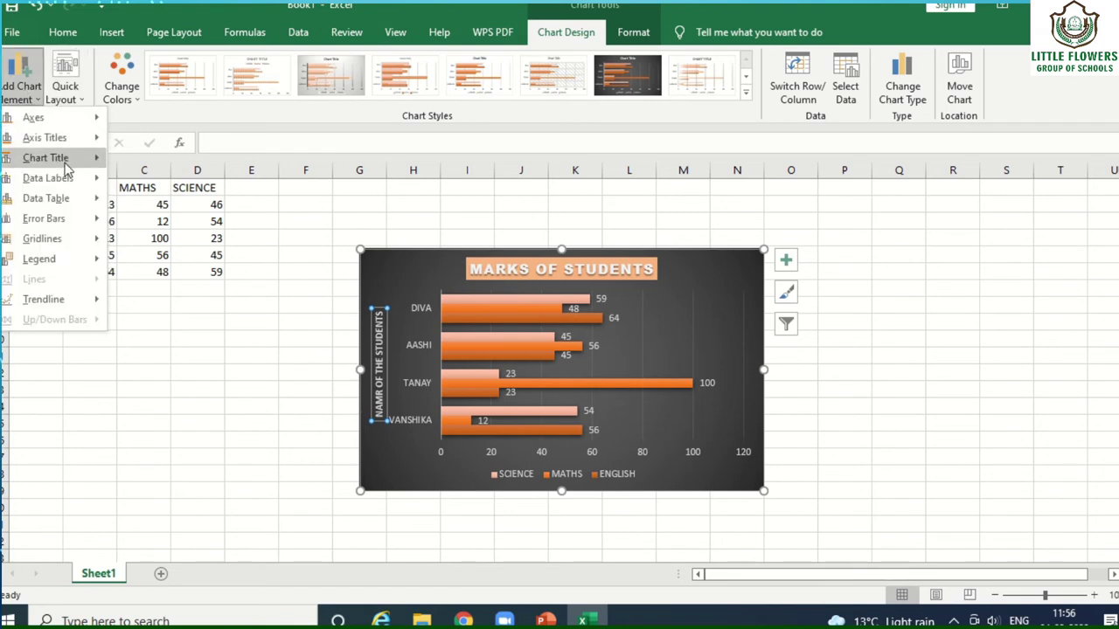
mouse_move(63, 198)
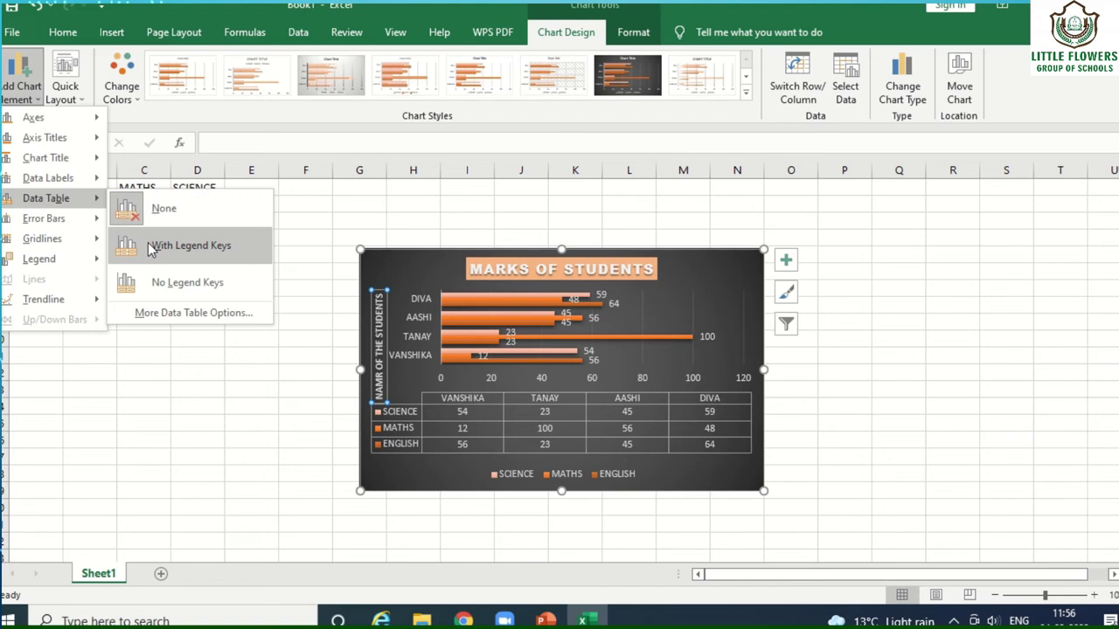
click(174, 281)
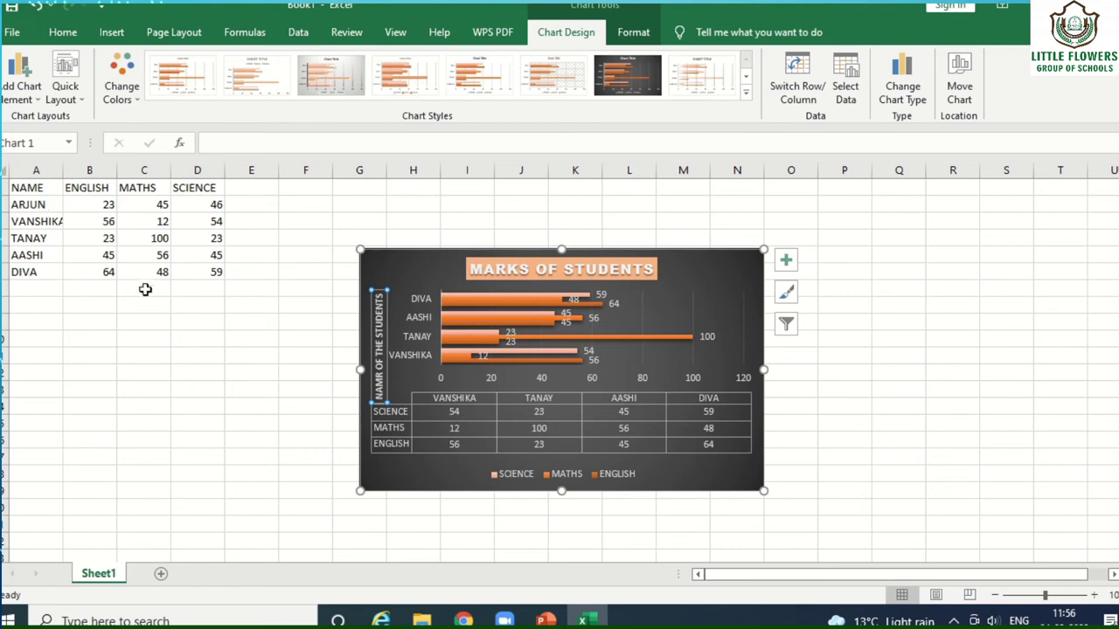
Step: Look over the error bar and legend options and place the chart's legend at its right side
click(18, 98)
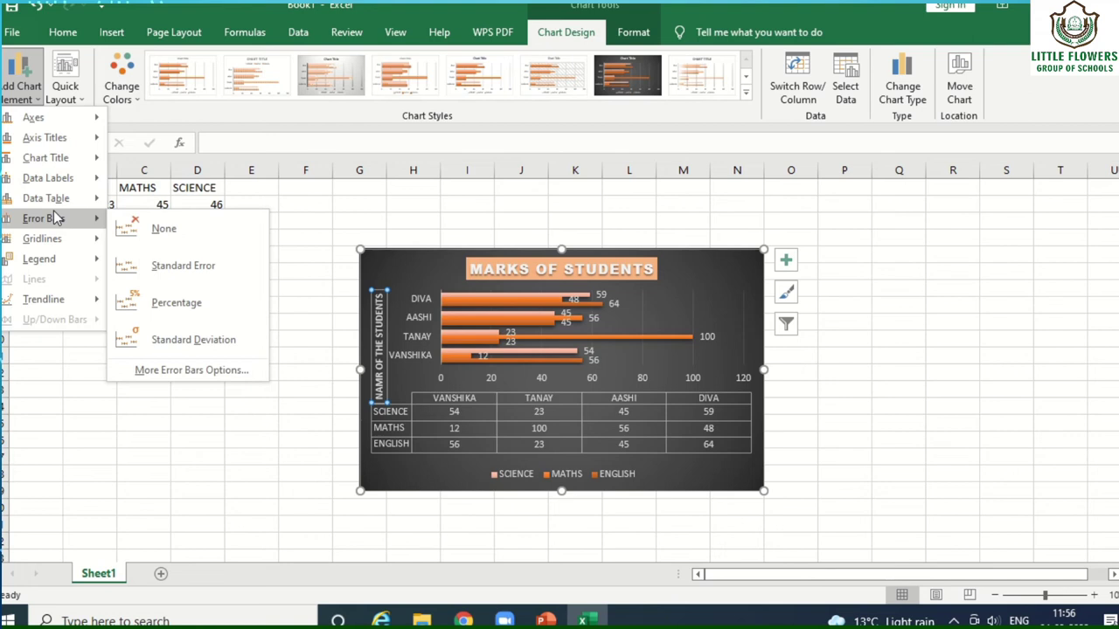
mouse_move(55, 260)
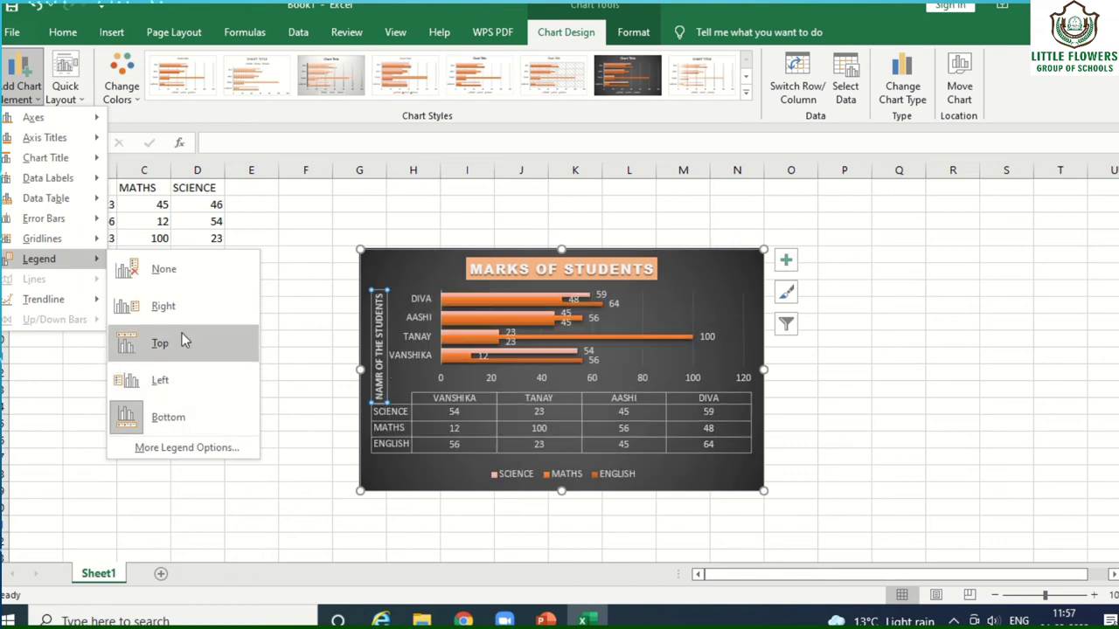
click(163, 306)
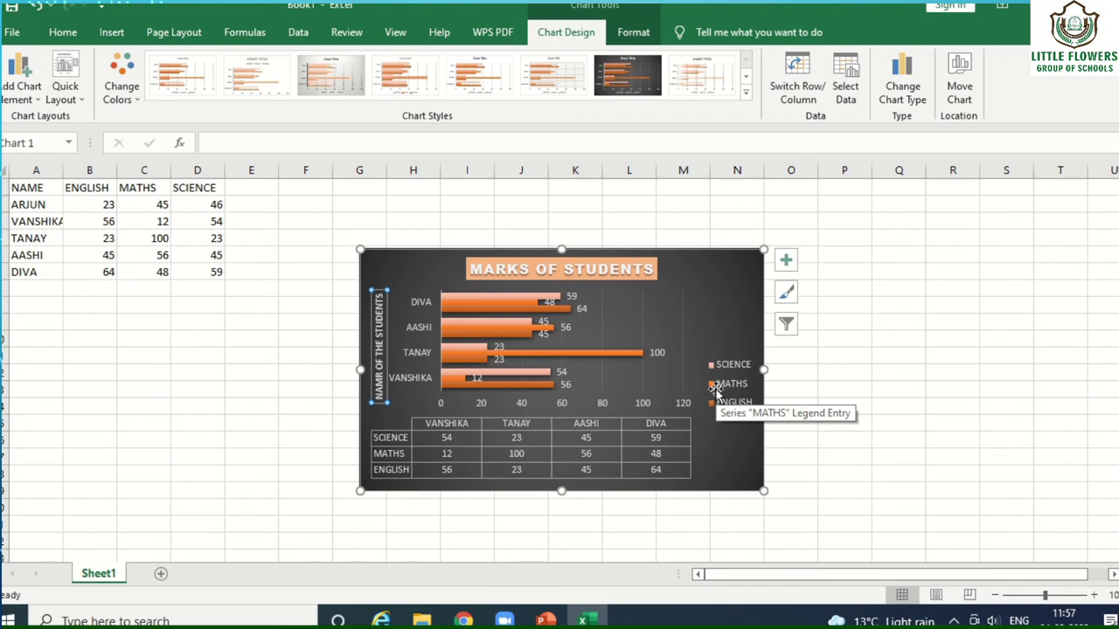
Step: Switch to PowerPoint, read the slides on formatting a chart and formatting the legend, and return to the Excel workbook
click(545, 621)
click(78, 506)
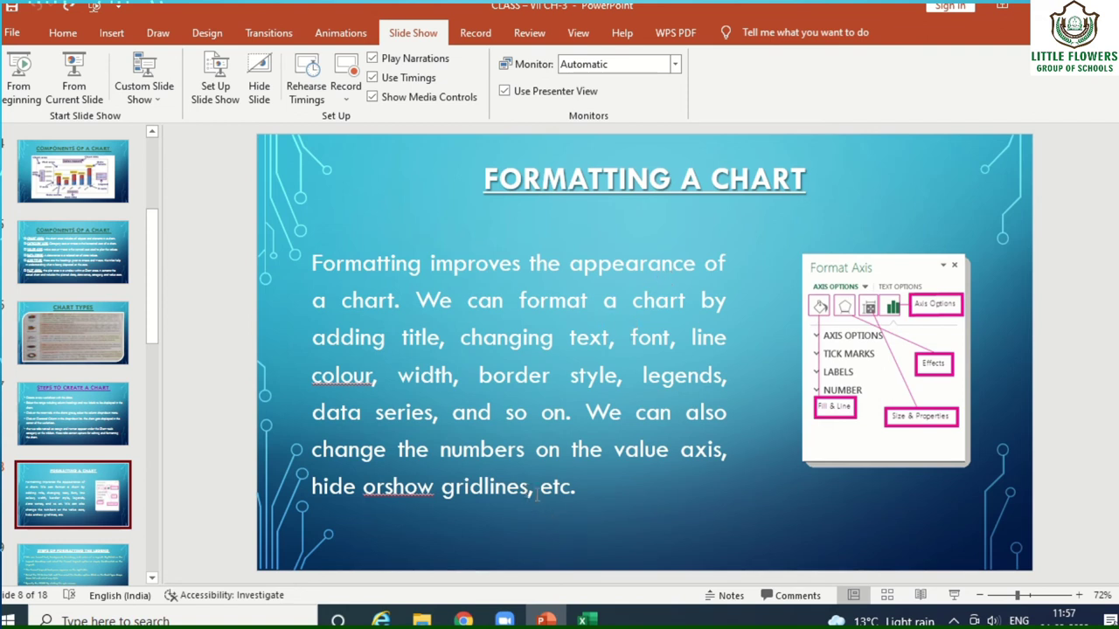
click(582, 620)
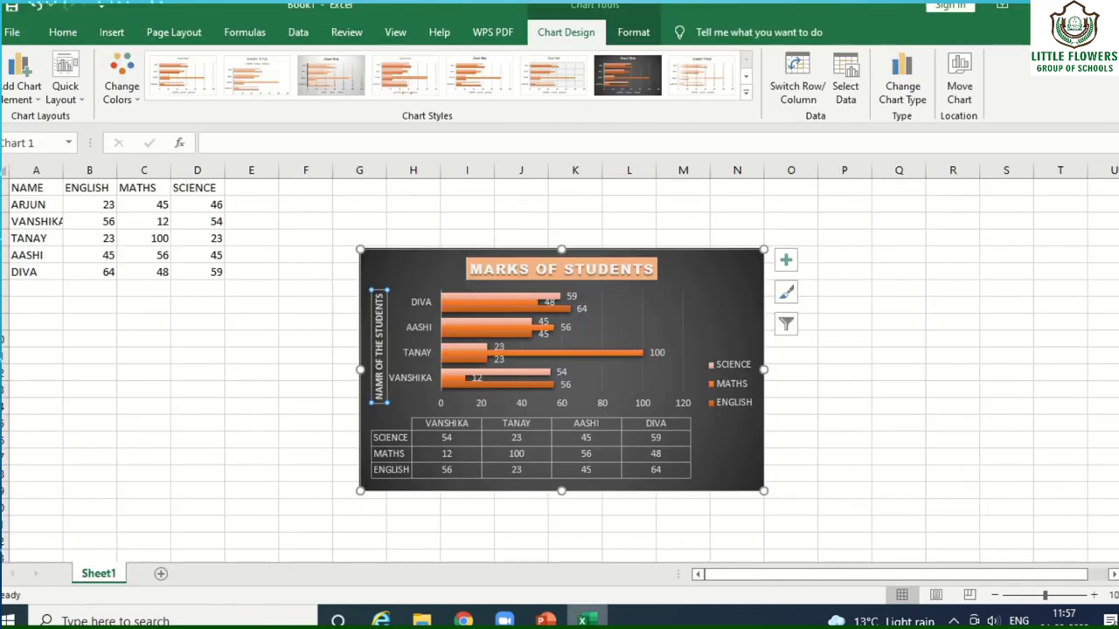
click(546, 620)
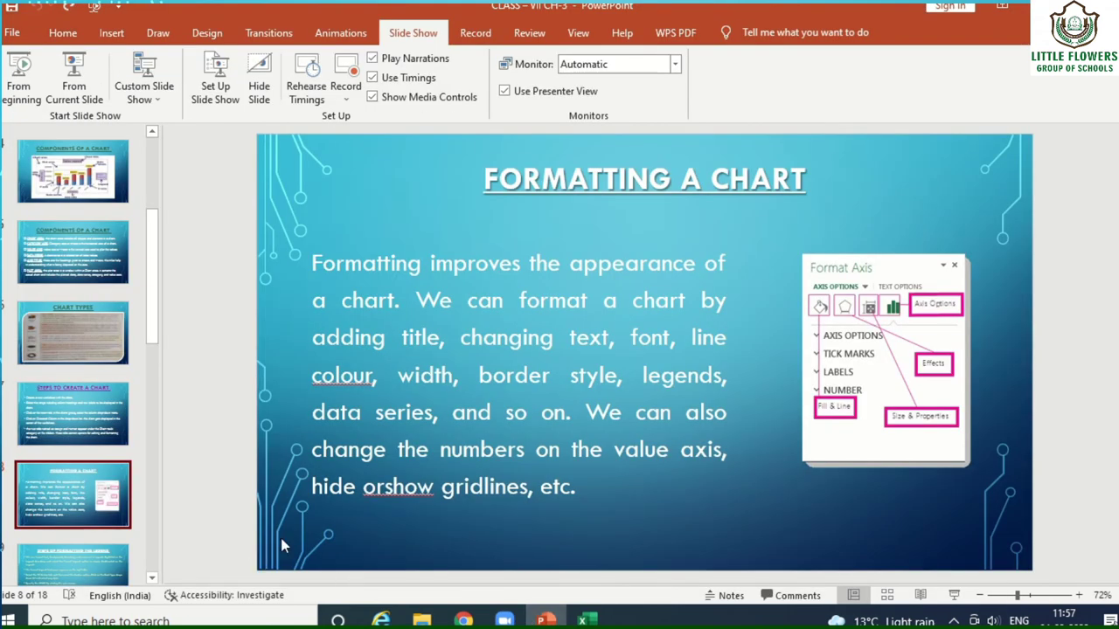
key(Down)
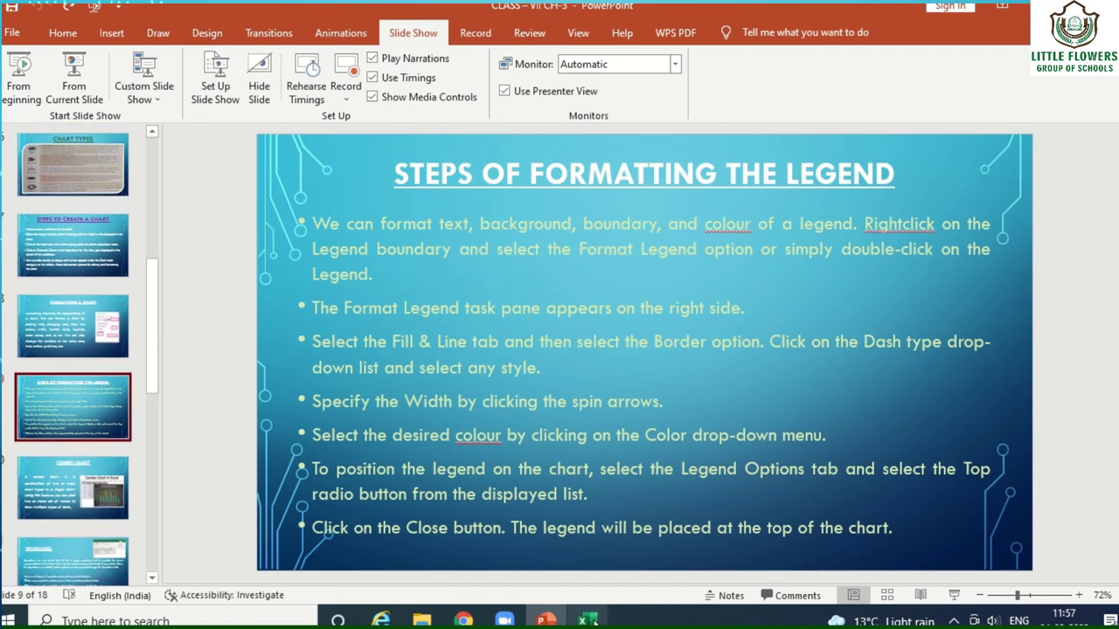
click(586, 619)
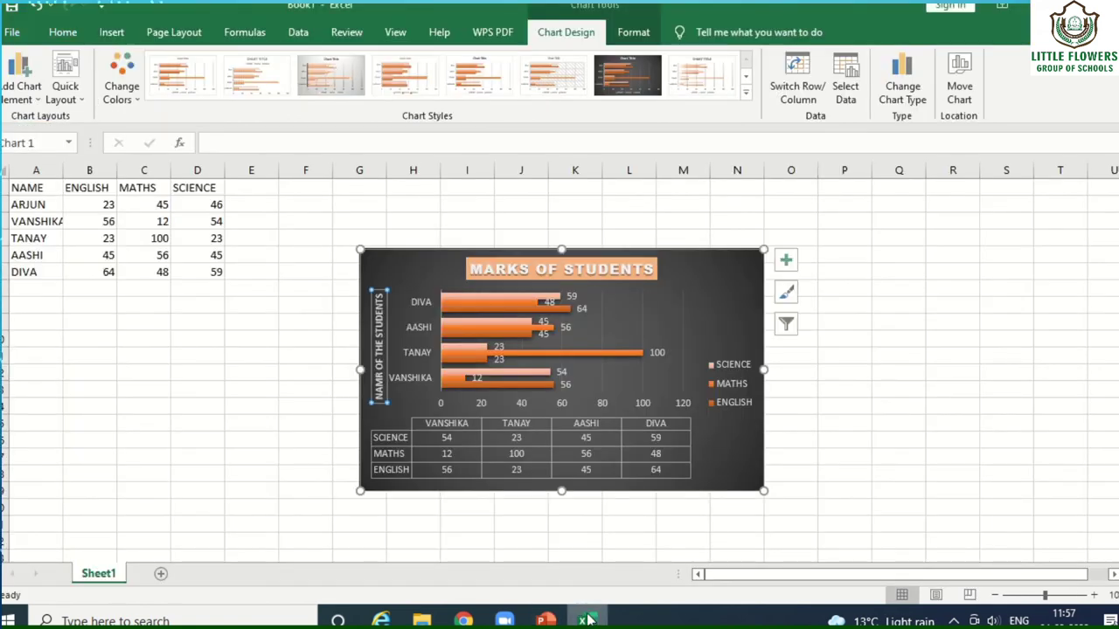
Step: Fill the bar chart's plot area with the light grey theme colour and give it a dark green outline
click(389, 337)
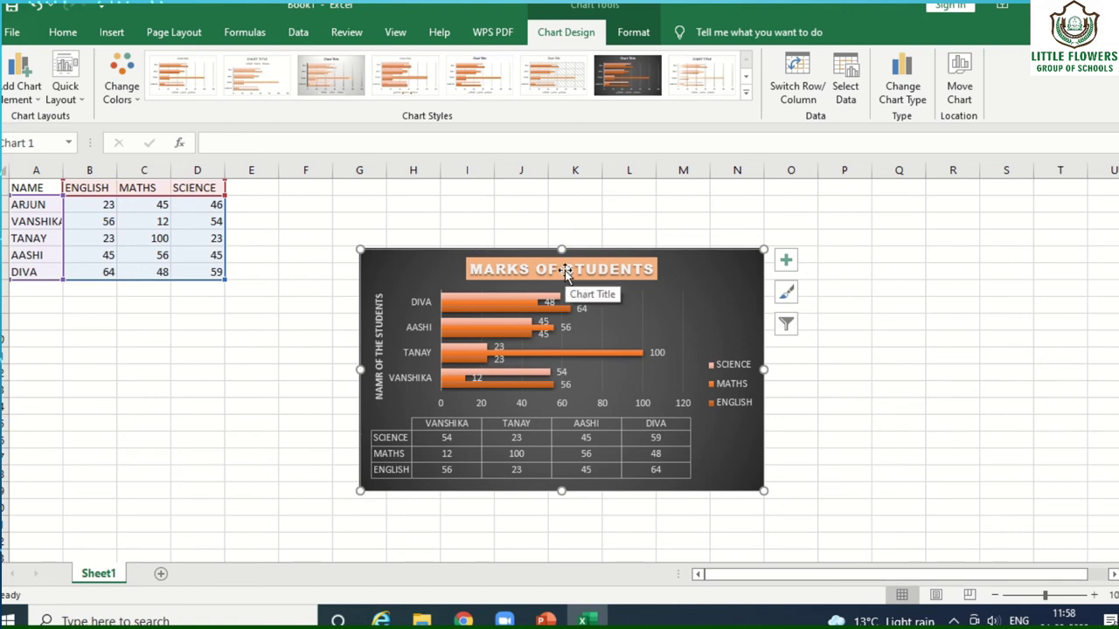
right_click(552, 354)
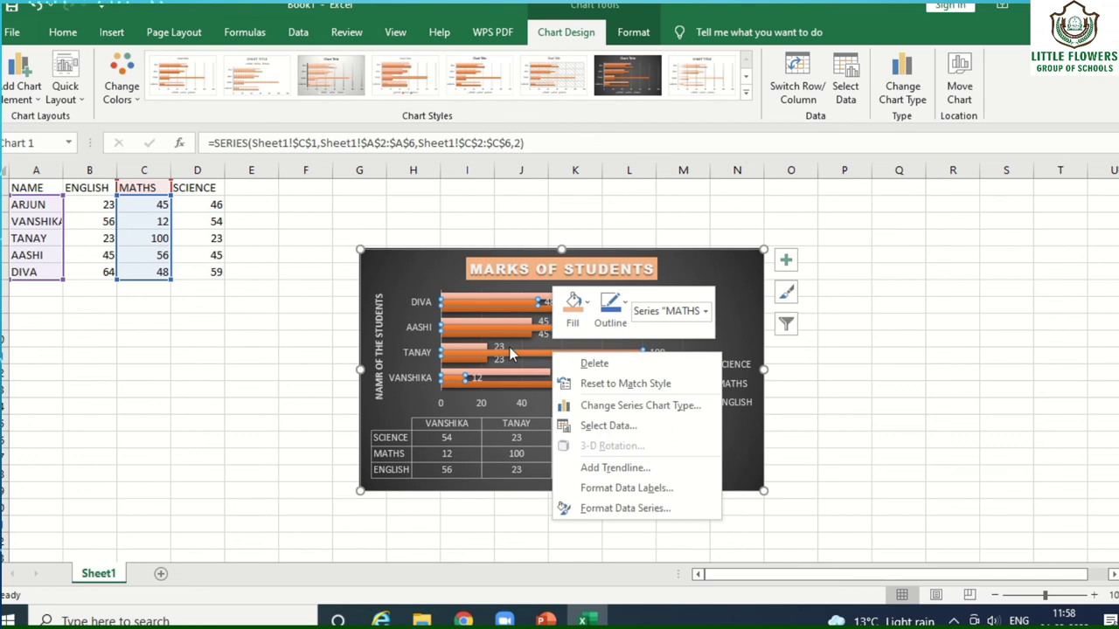
key(Escape)
right_click(545, 355)
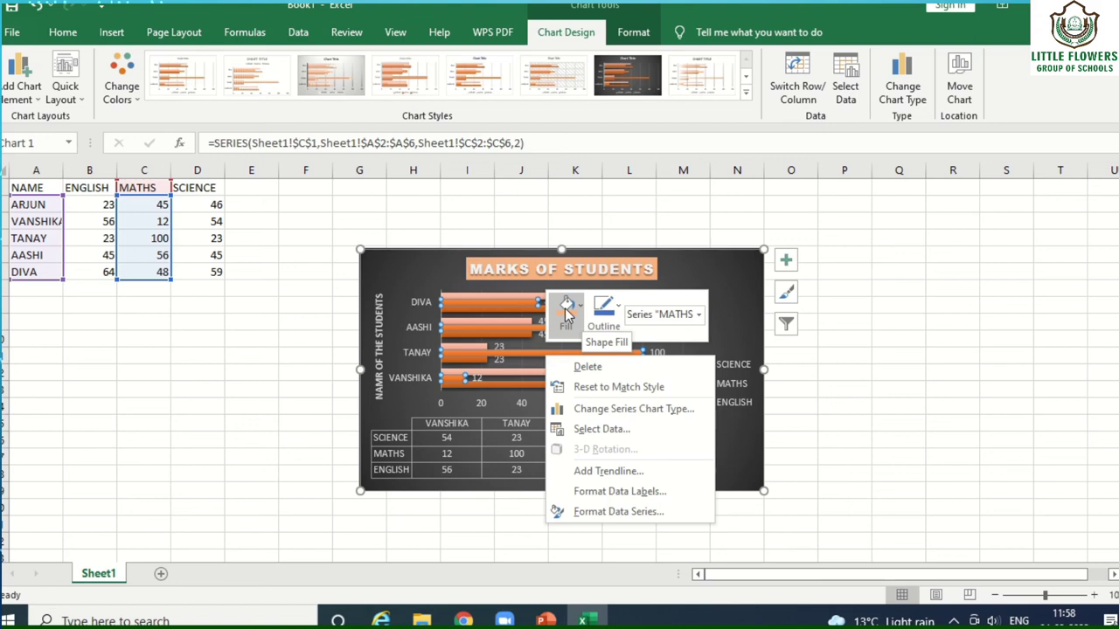
click(698, 316)
click(699, 315)
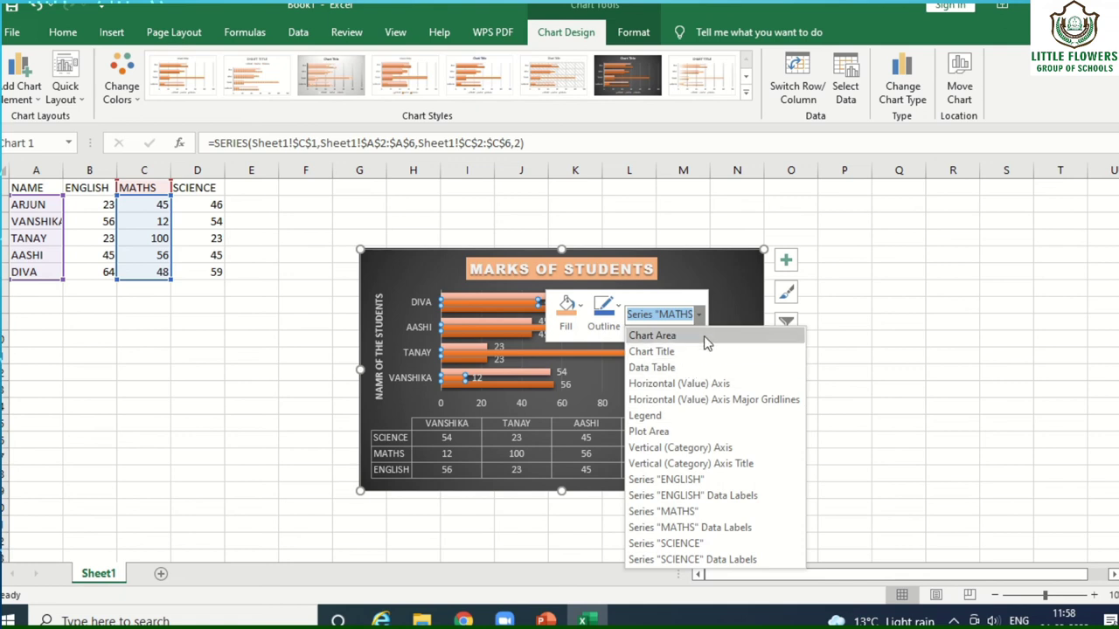
click(710, 428)
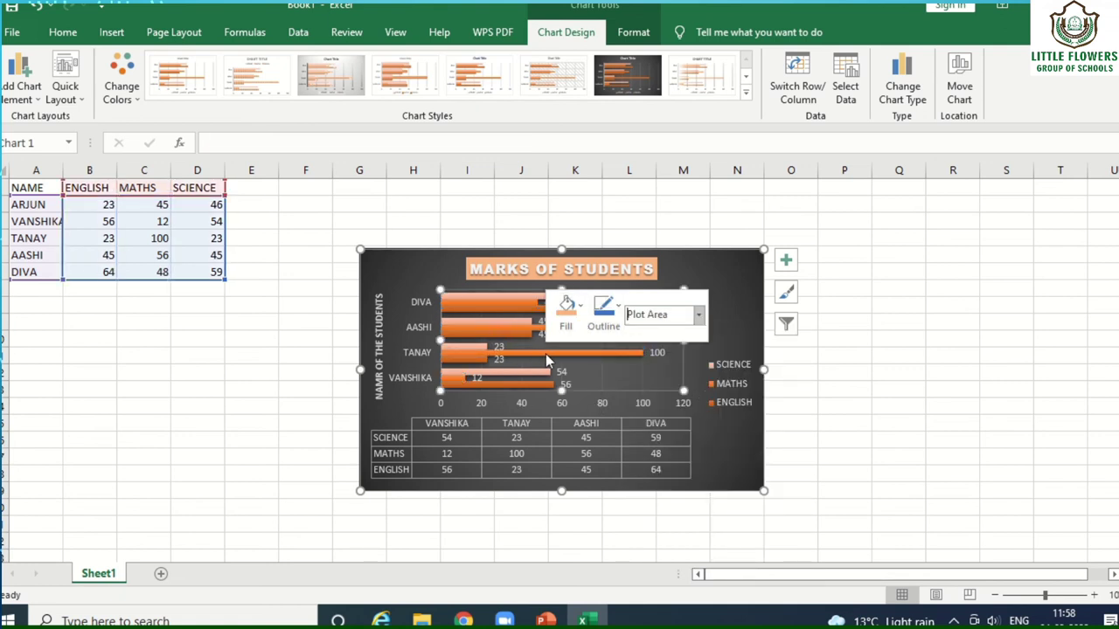
click(581, 312)
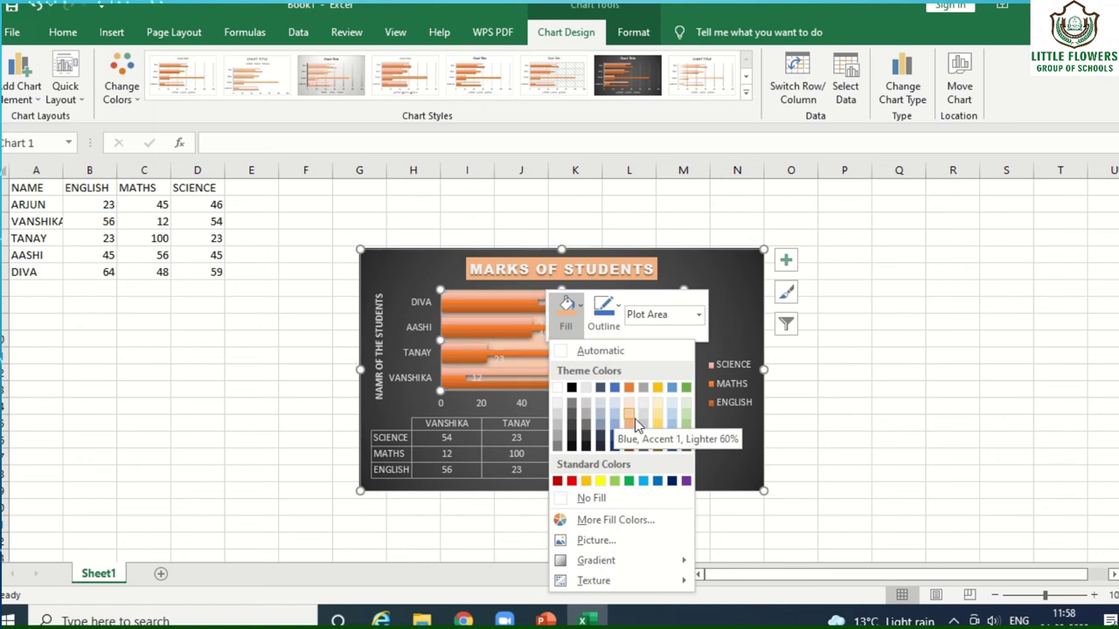
click(587, 391)
click(616, 327)
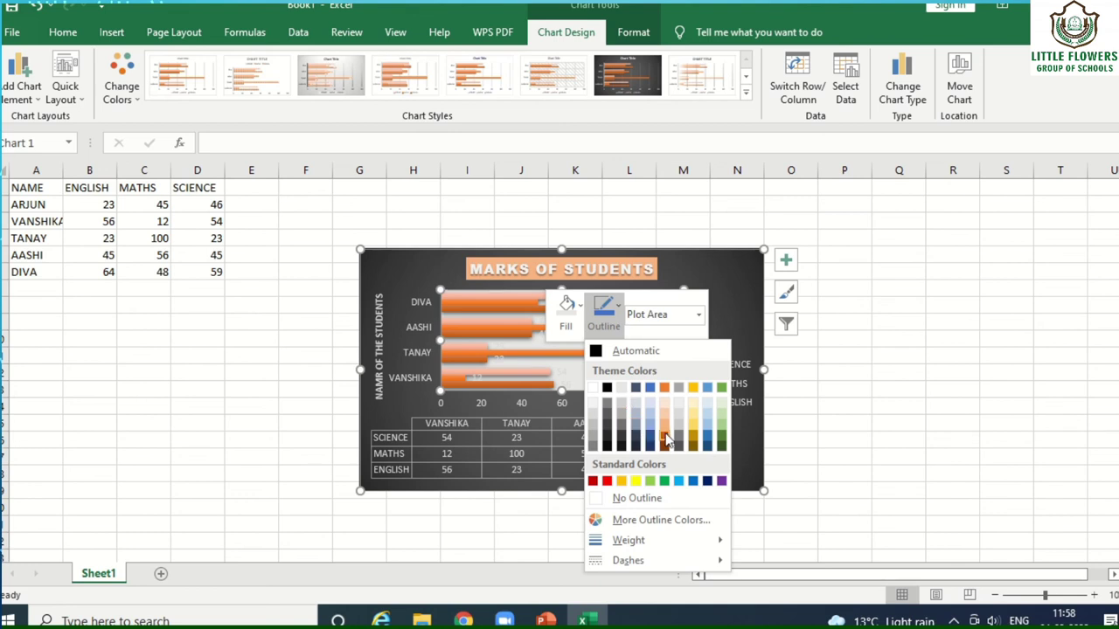
click(720, 433)
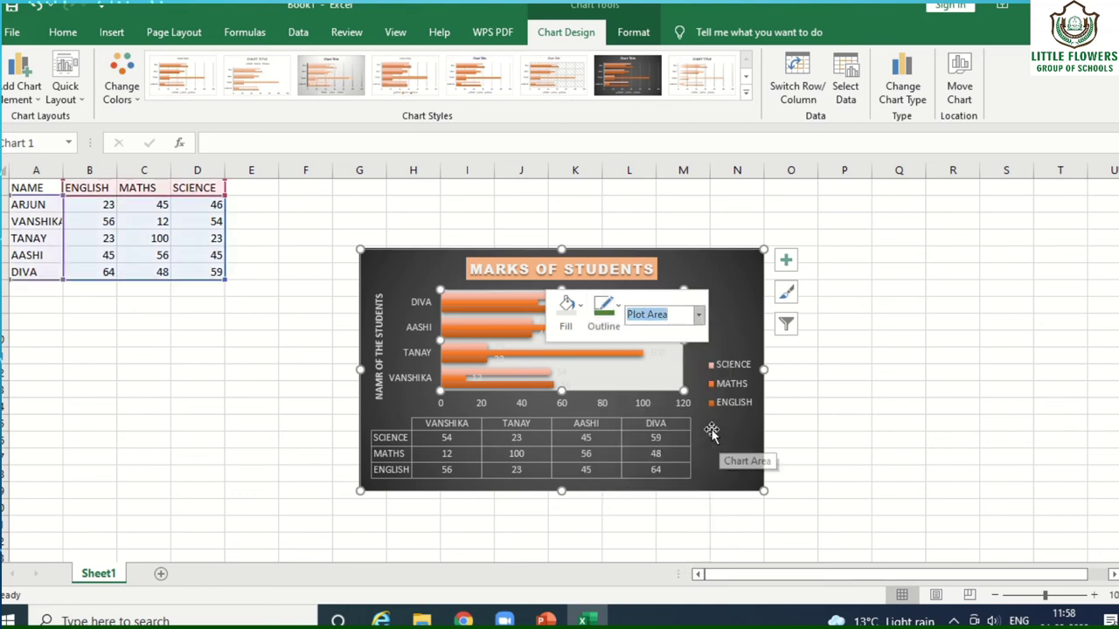